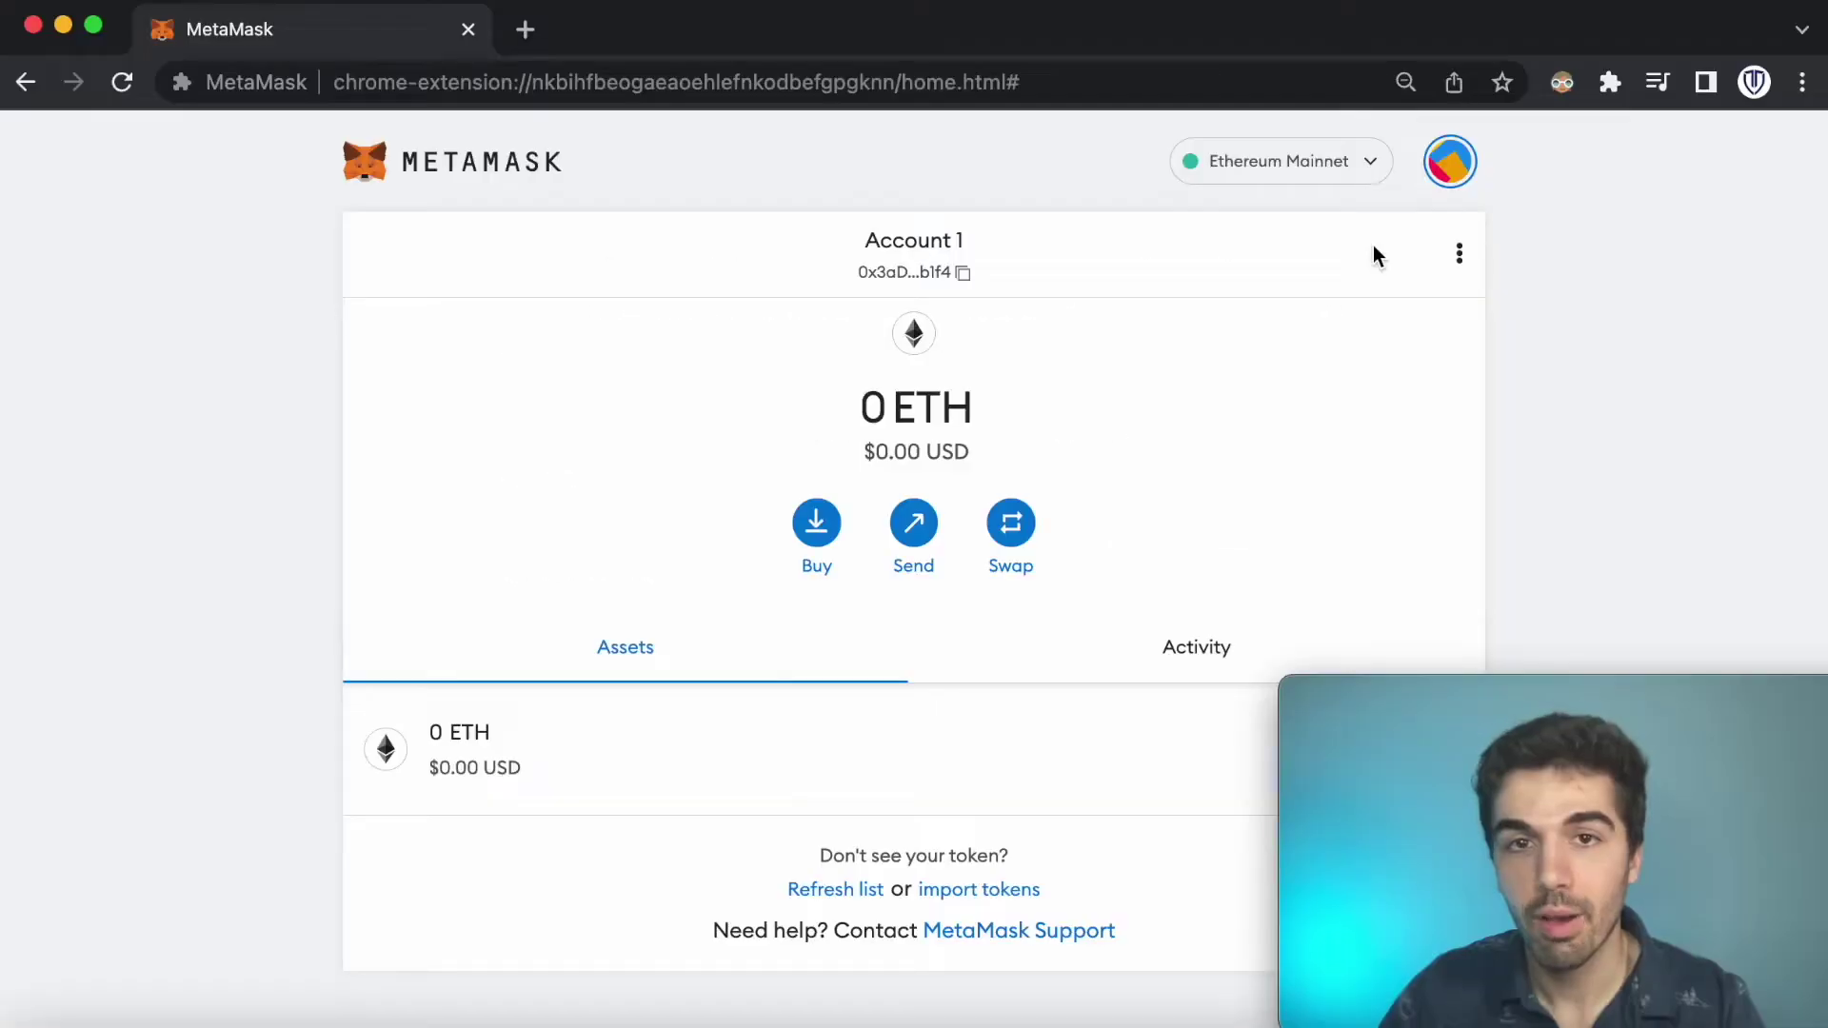
# Step: Go to Settings > Security & Privacy from the account menu to reveal the recovery phrase
pyautogui.click(1455, 177)
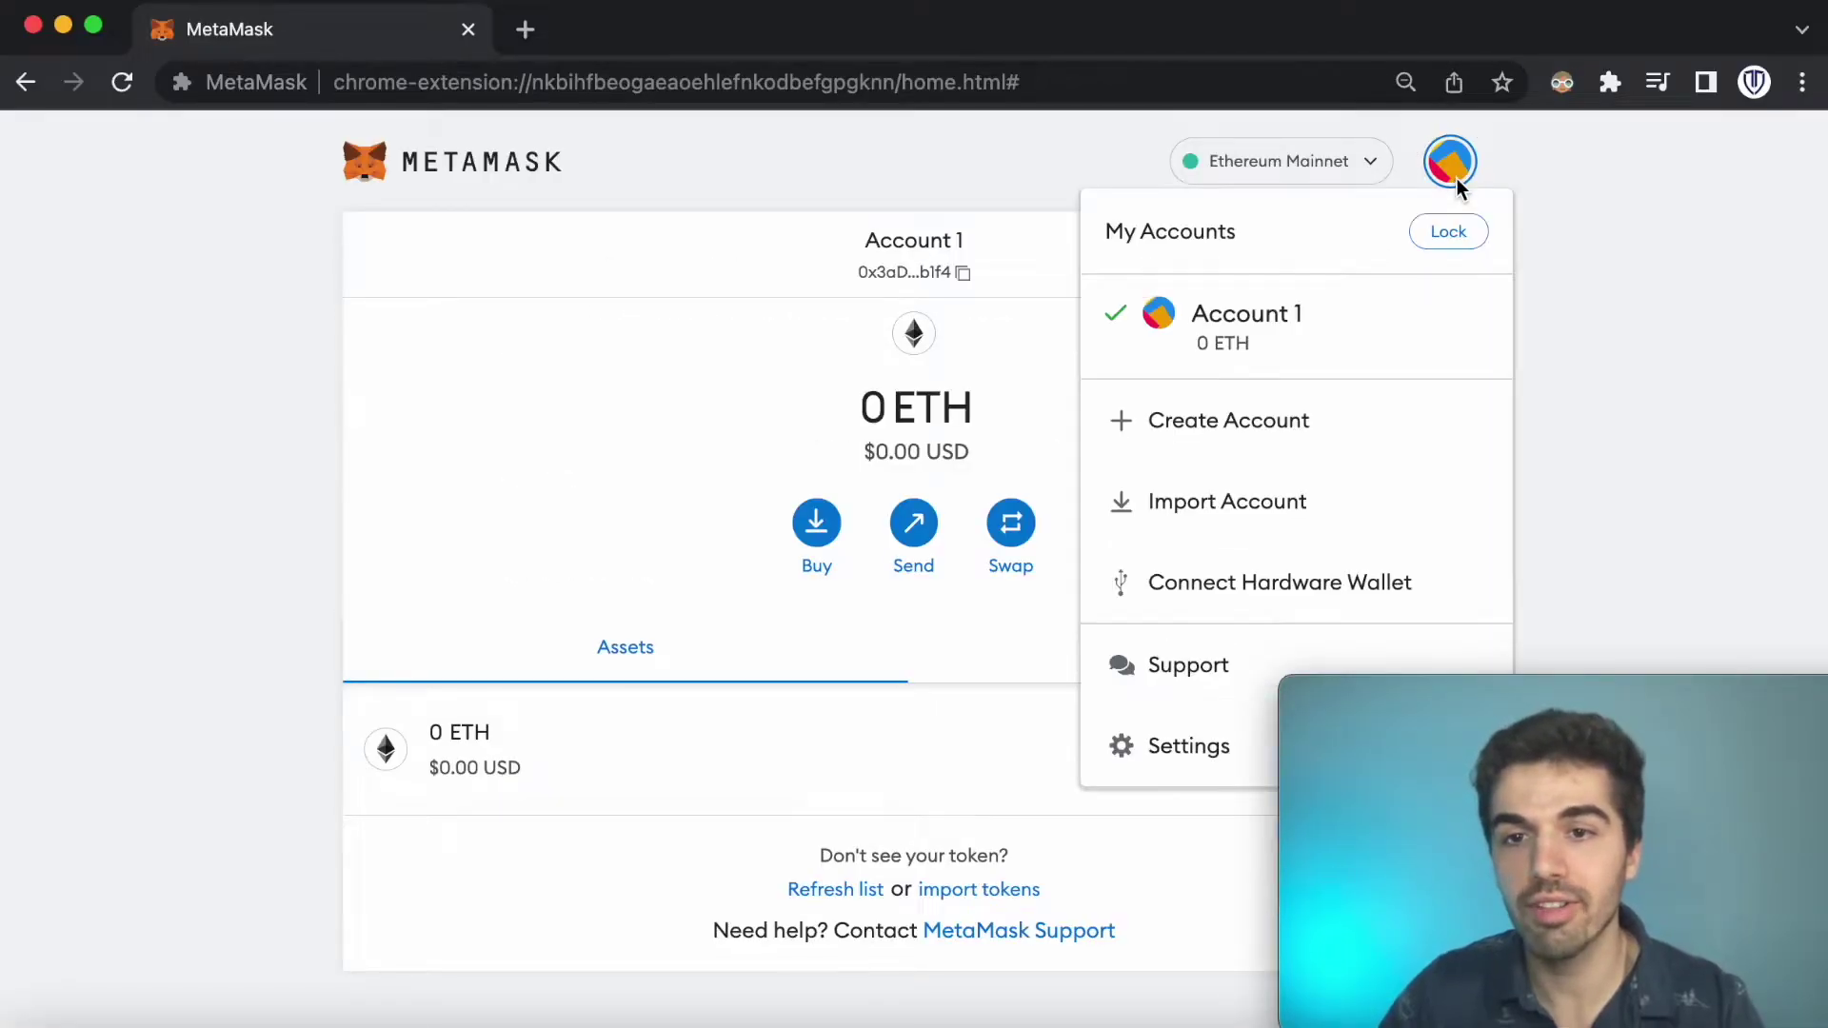
pyautogui.click(1186, 762)
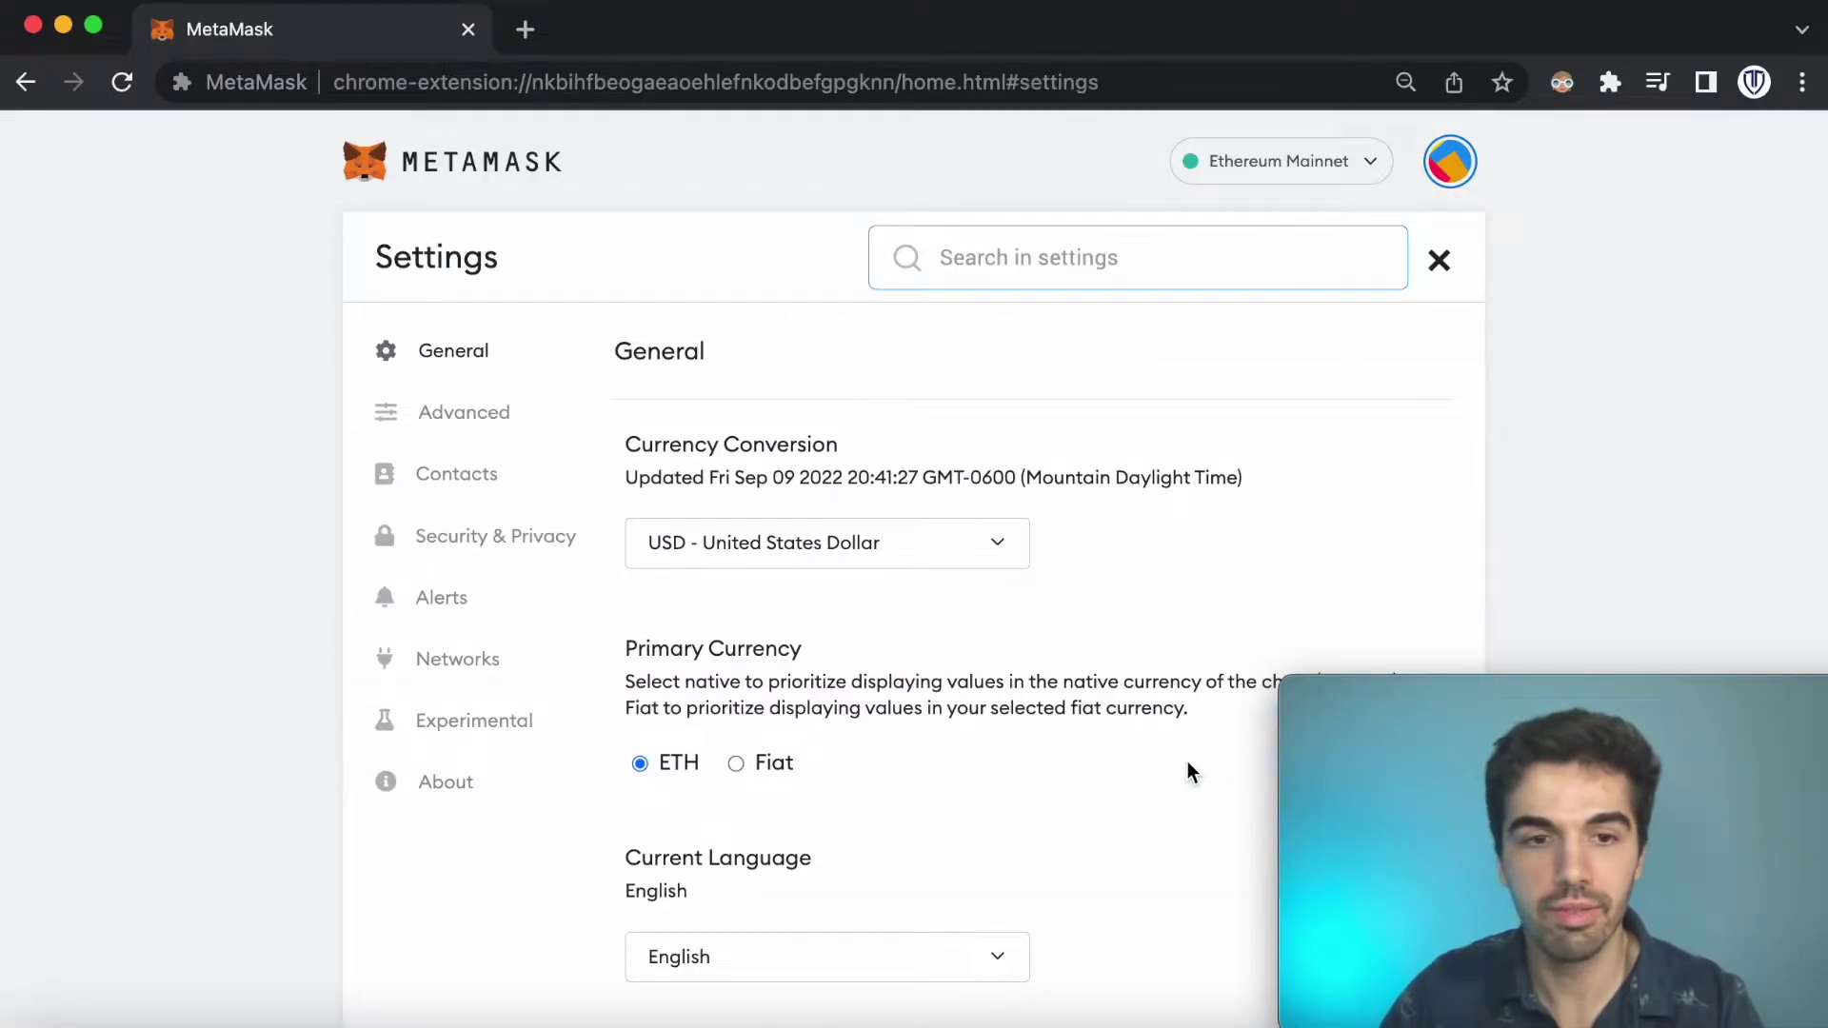
pyautogui.click(470, 549)
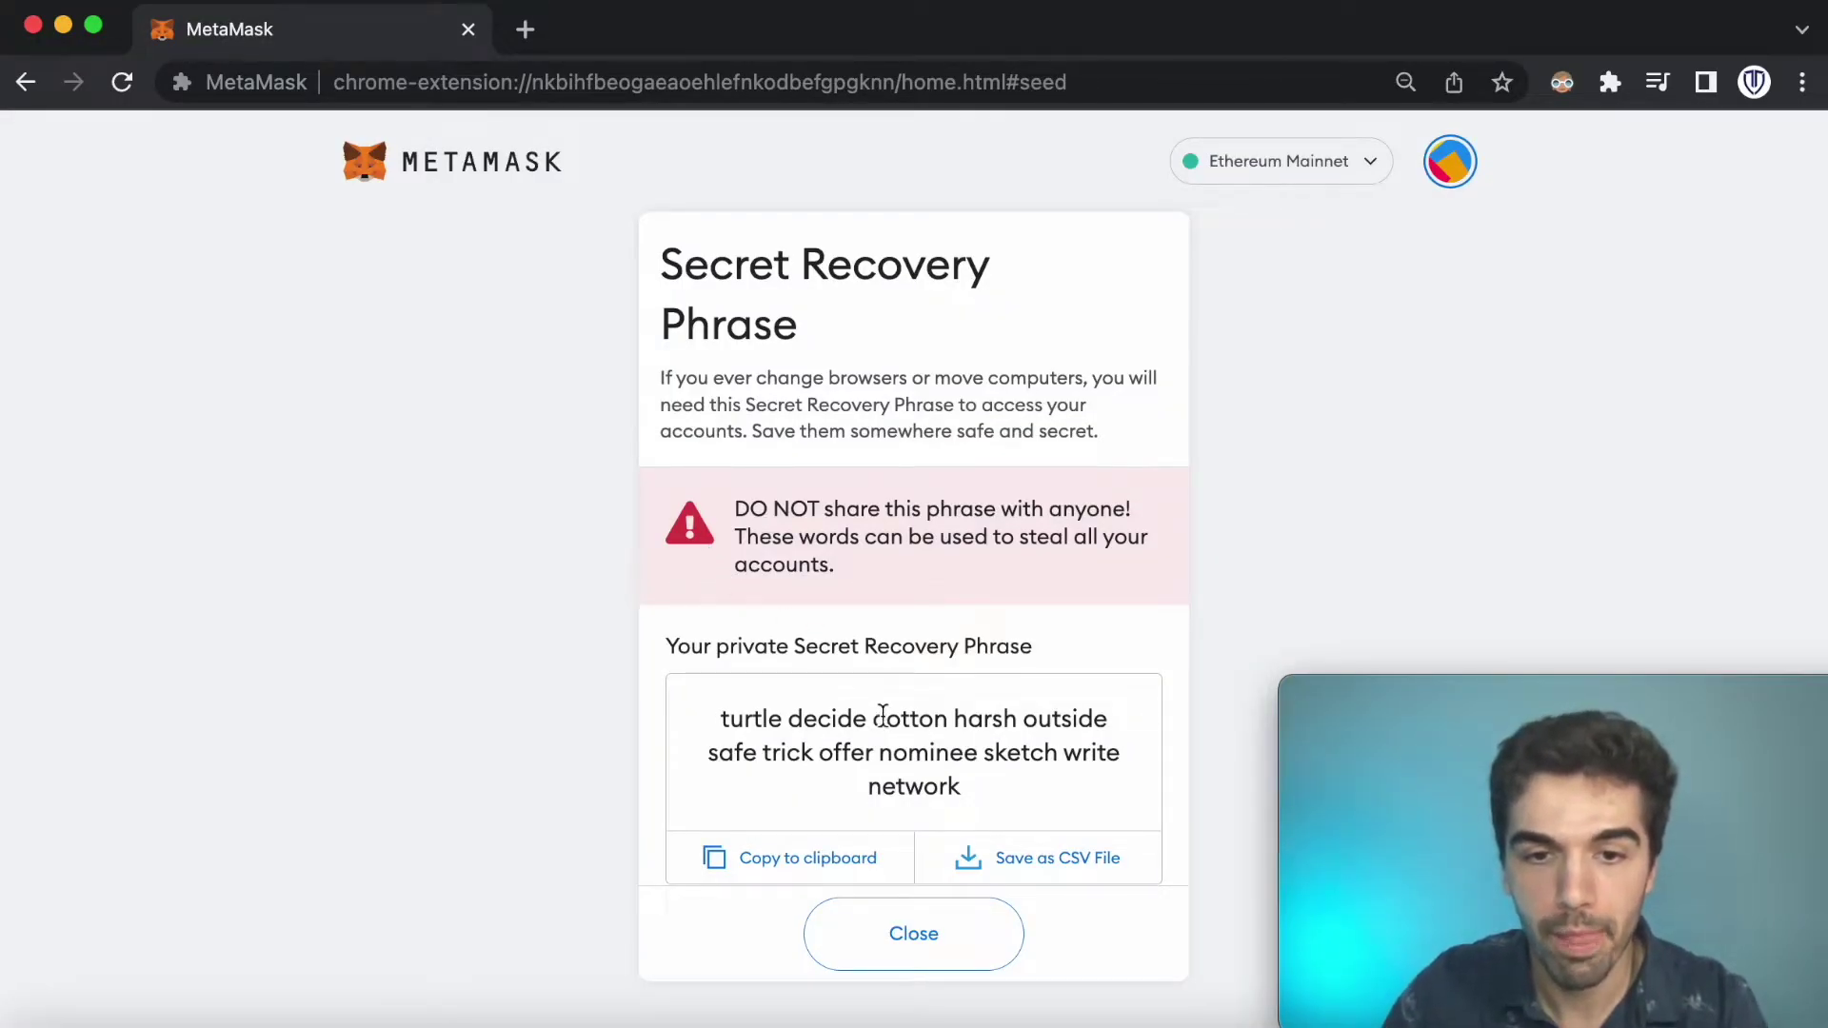
# Step: Select and deselect the twelve-word phrase, then close the page back to Account 1
pyautogui.scroll(-1, 882, 716)
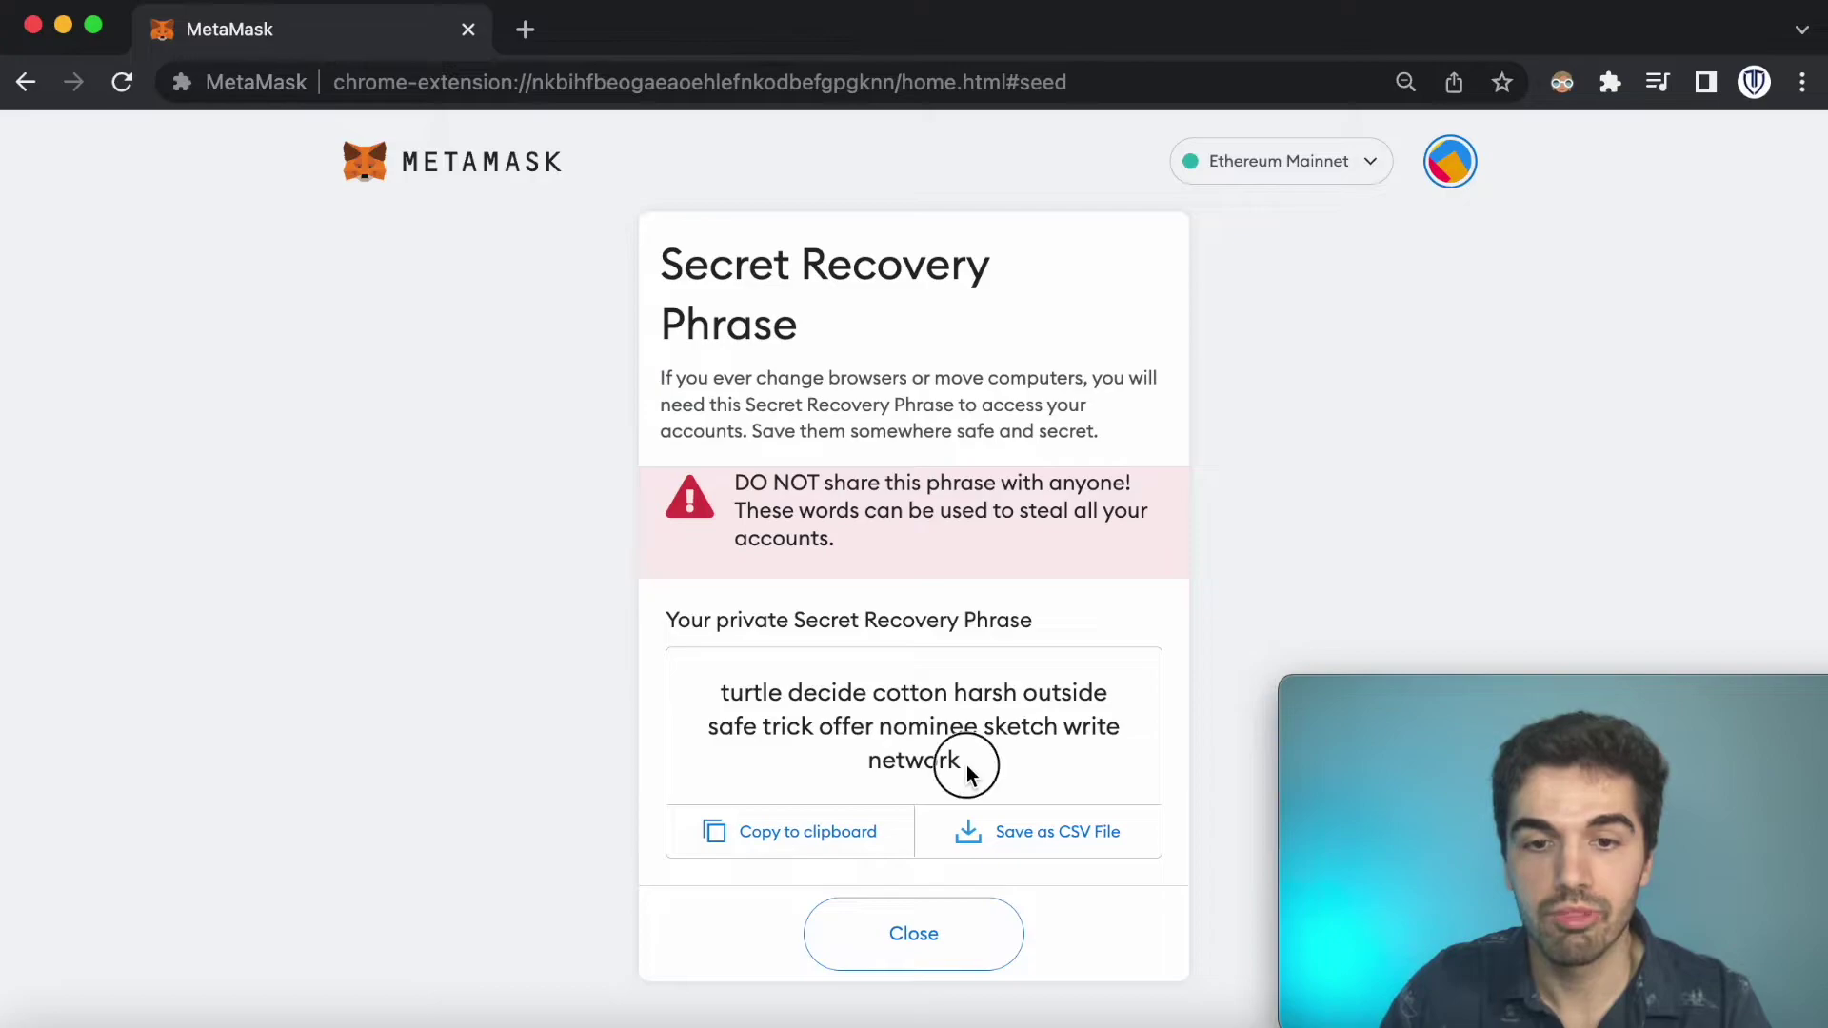
pyautogui.moveTo(967, 764); pyautogui.dragTo(667, 692)
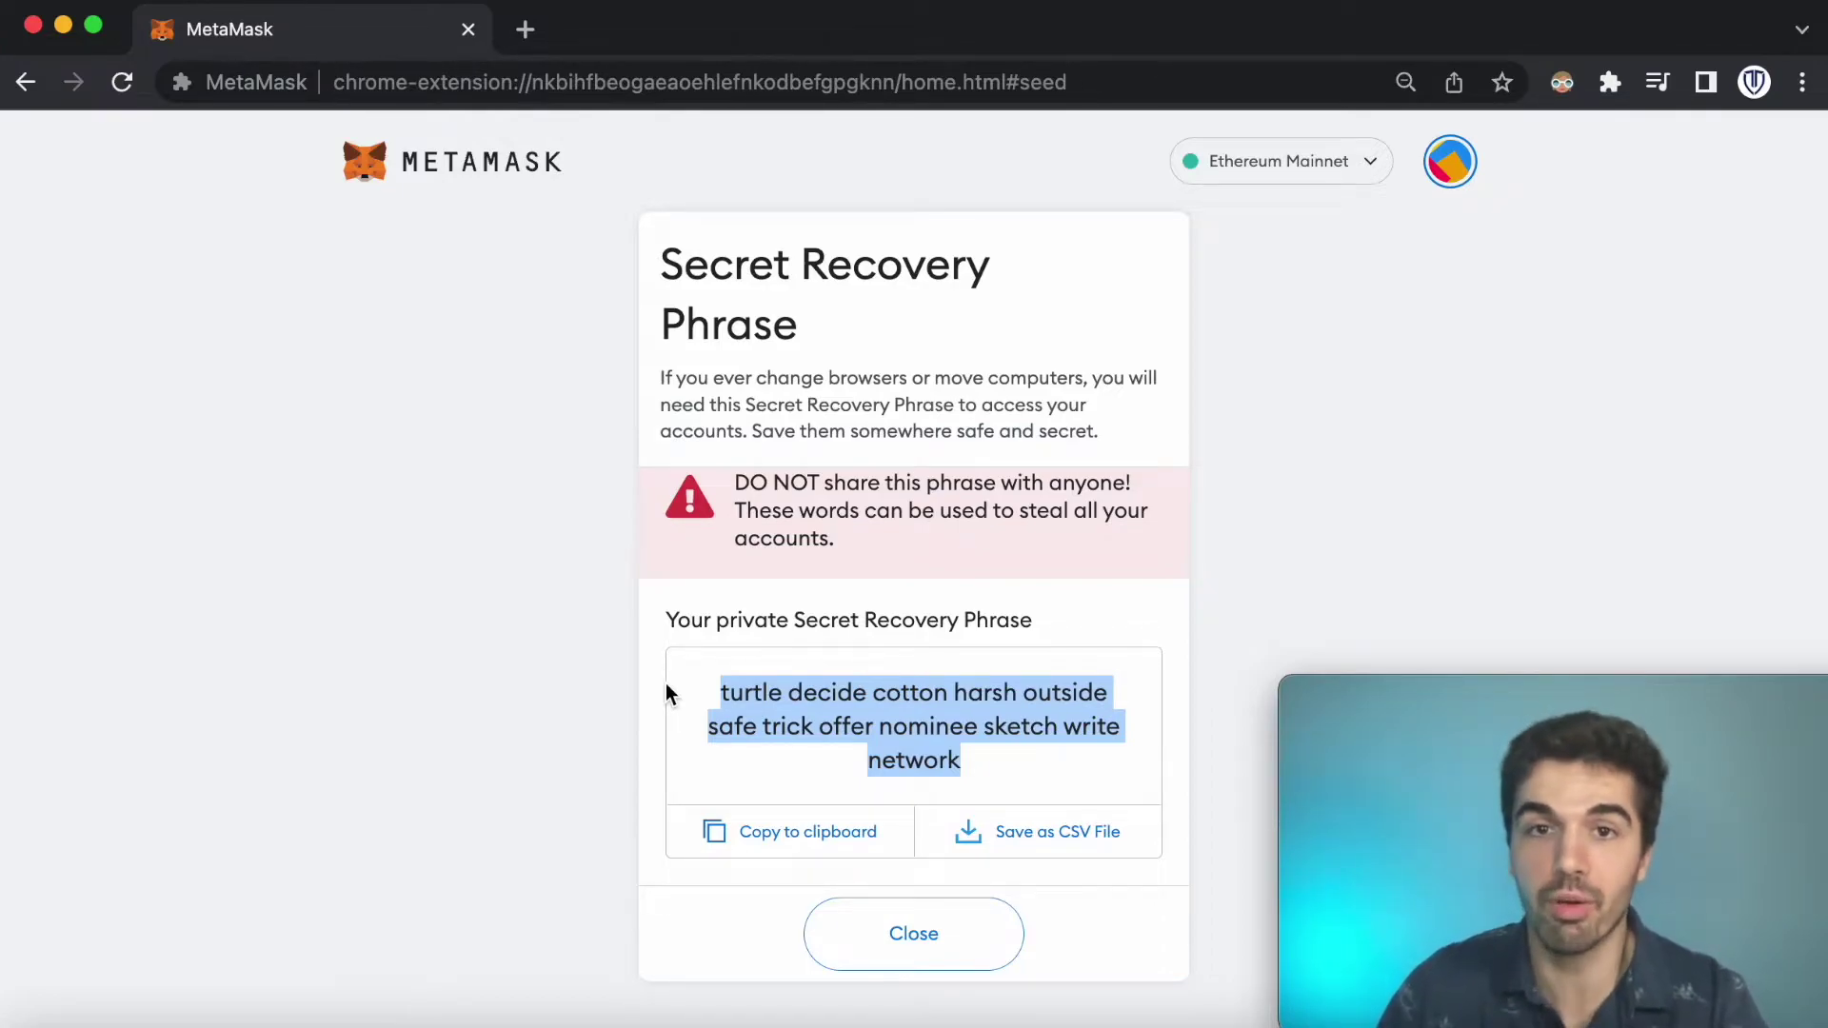
pyautogui.click(874, 766)
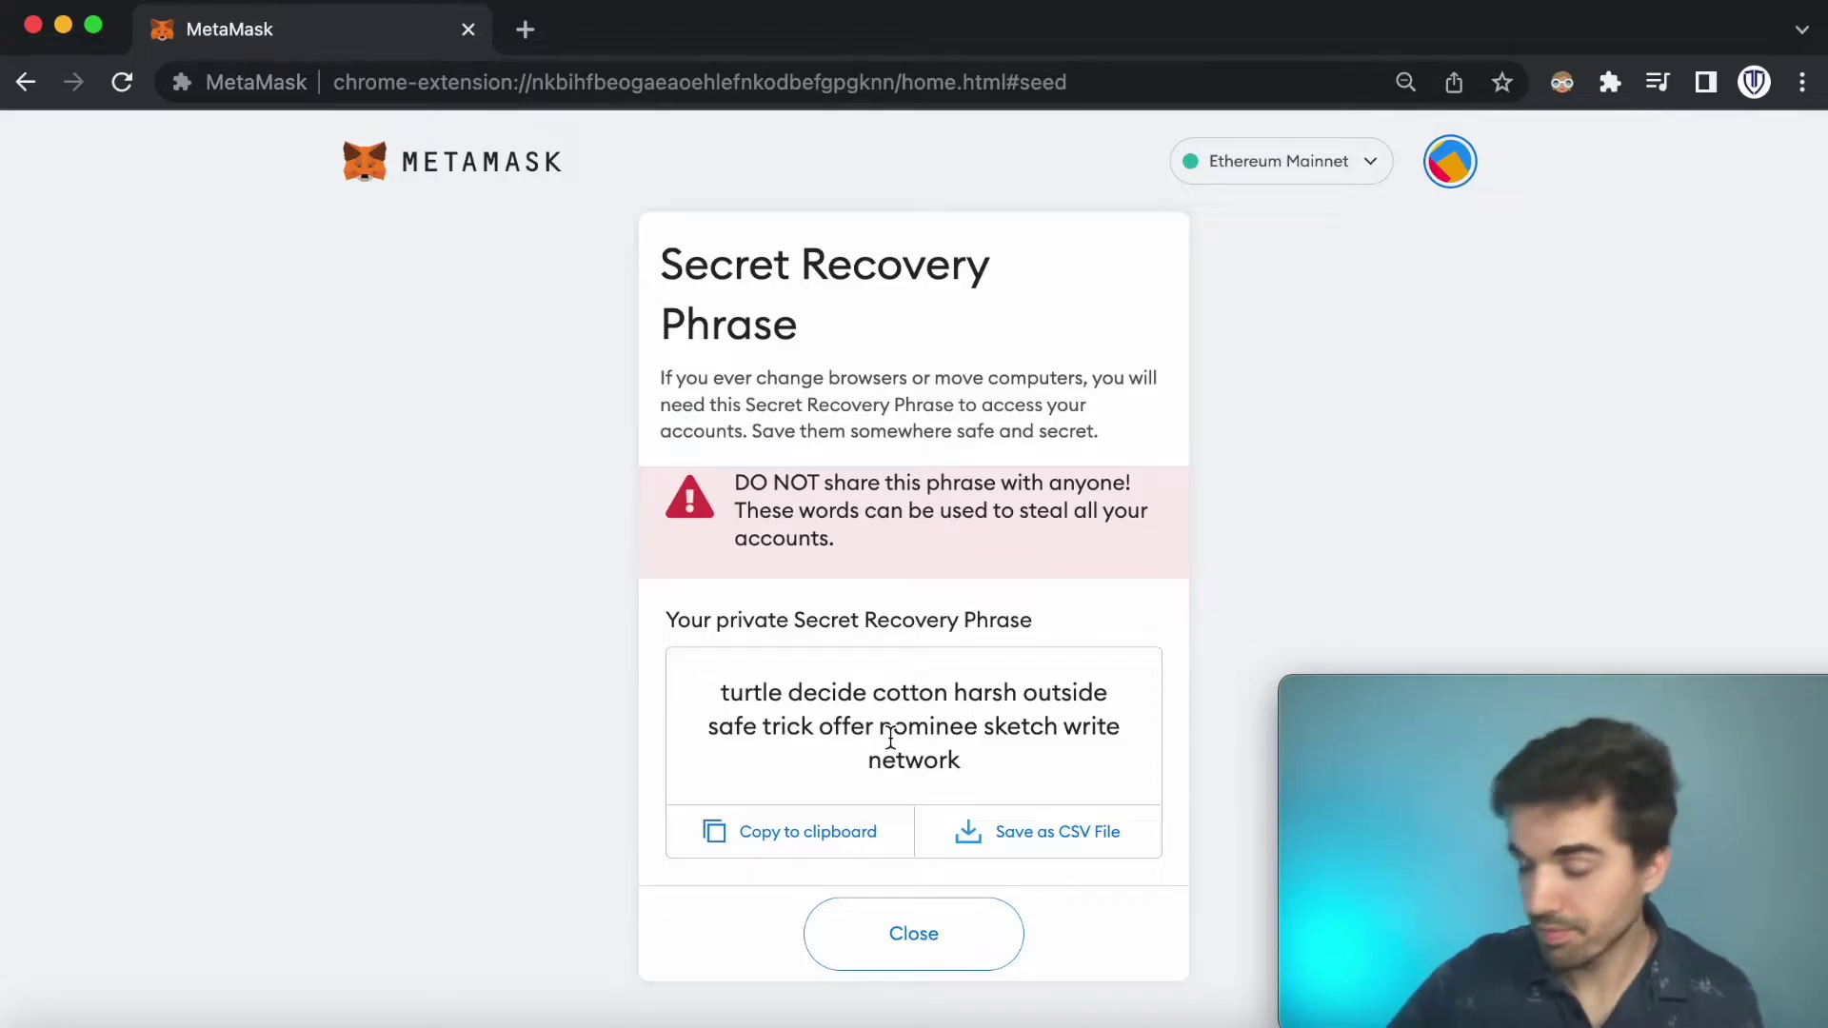
pyautogui.click(902, 943)
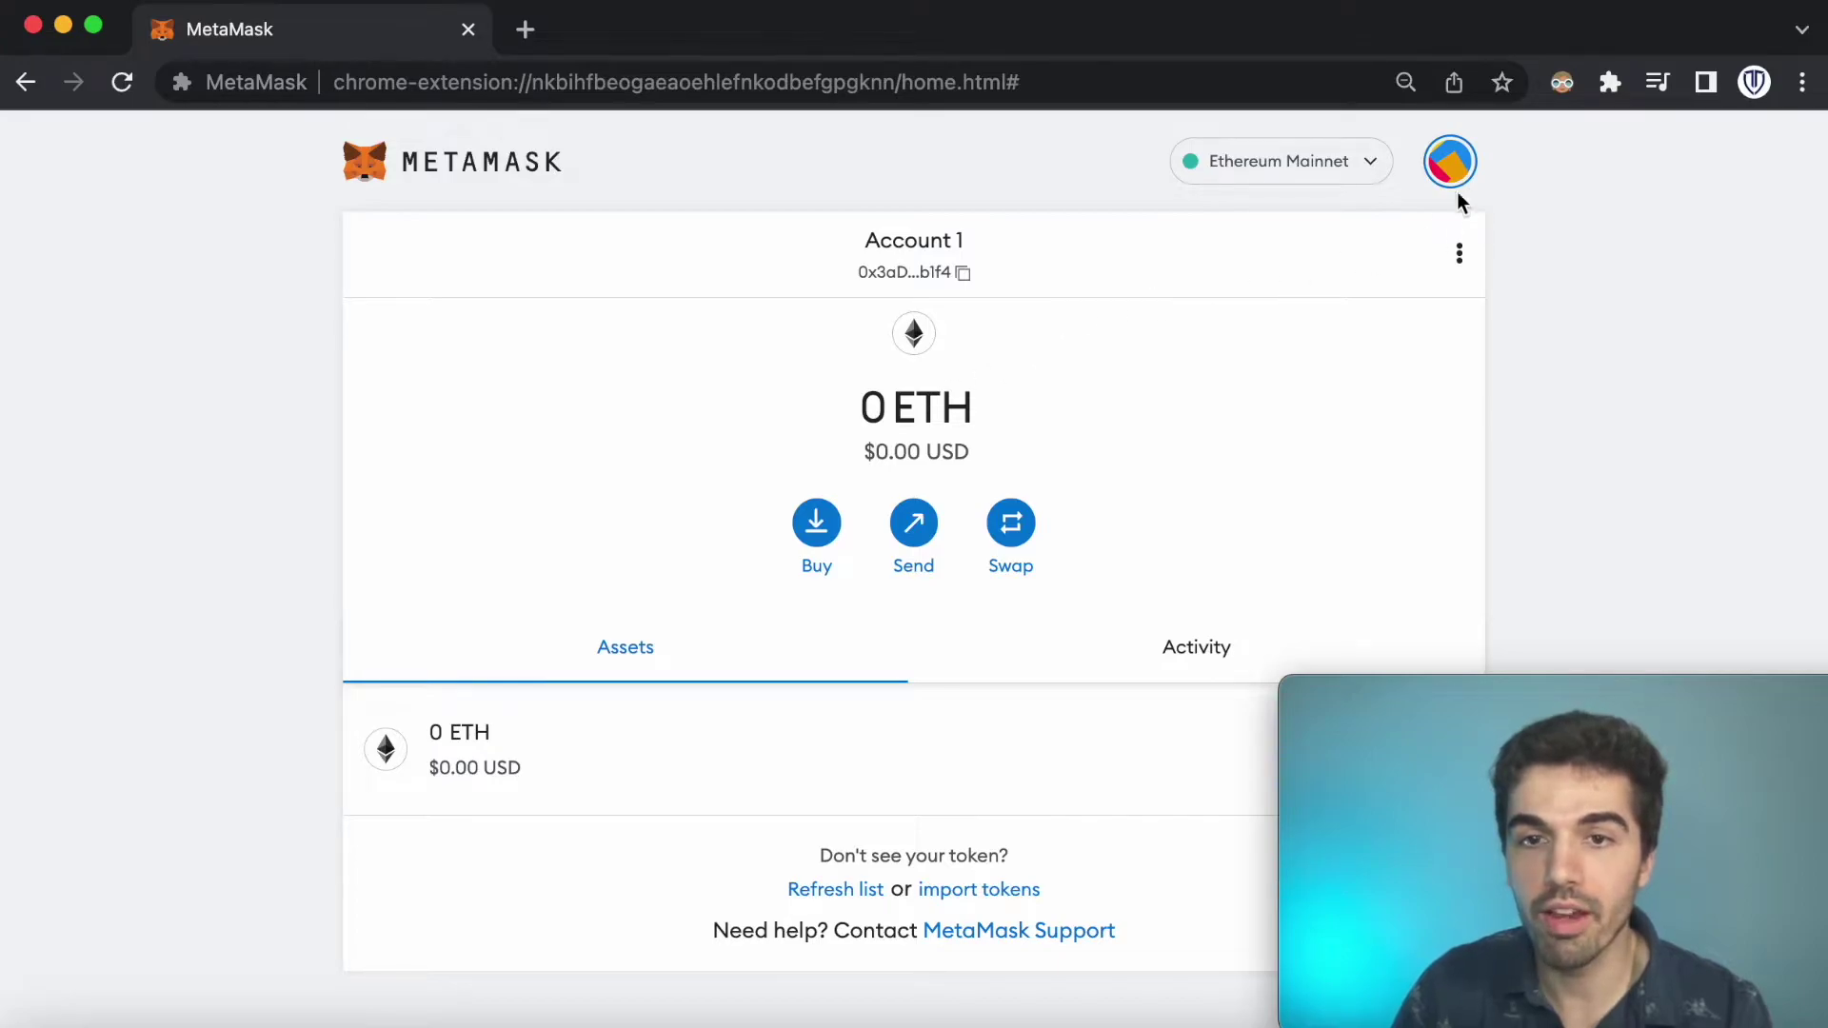
# Step: Create two new accounts, Account 2 and Account 3, from the account menu
pyautogui.click(1439, 164)
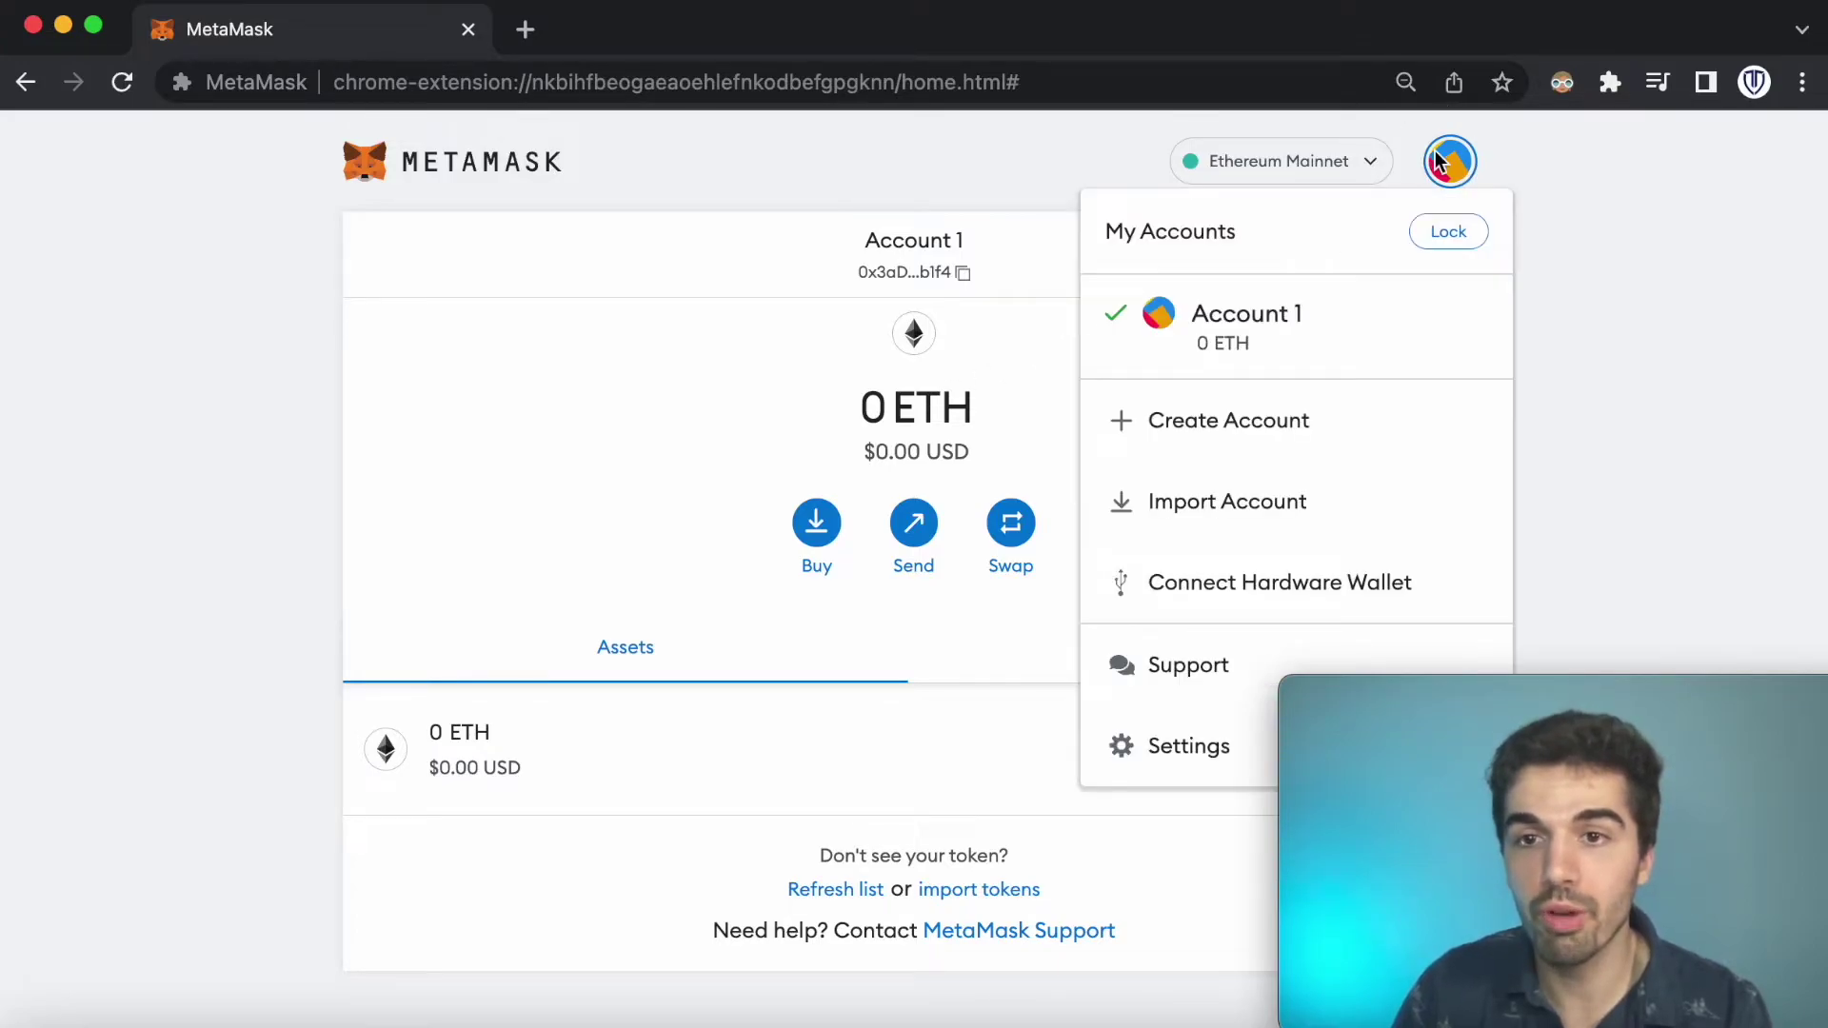
pyautogui.click(1253, 423)
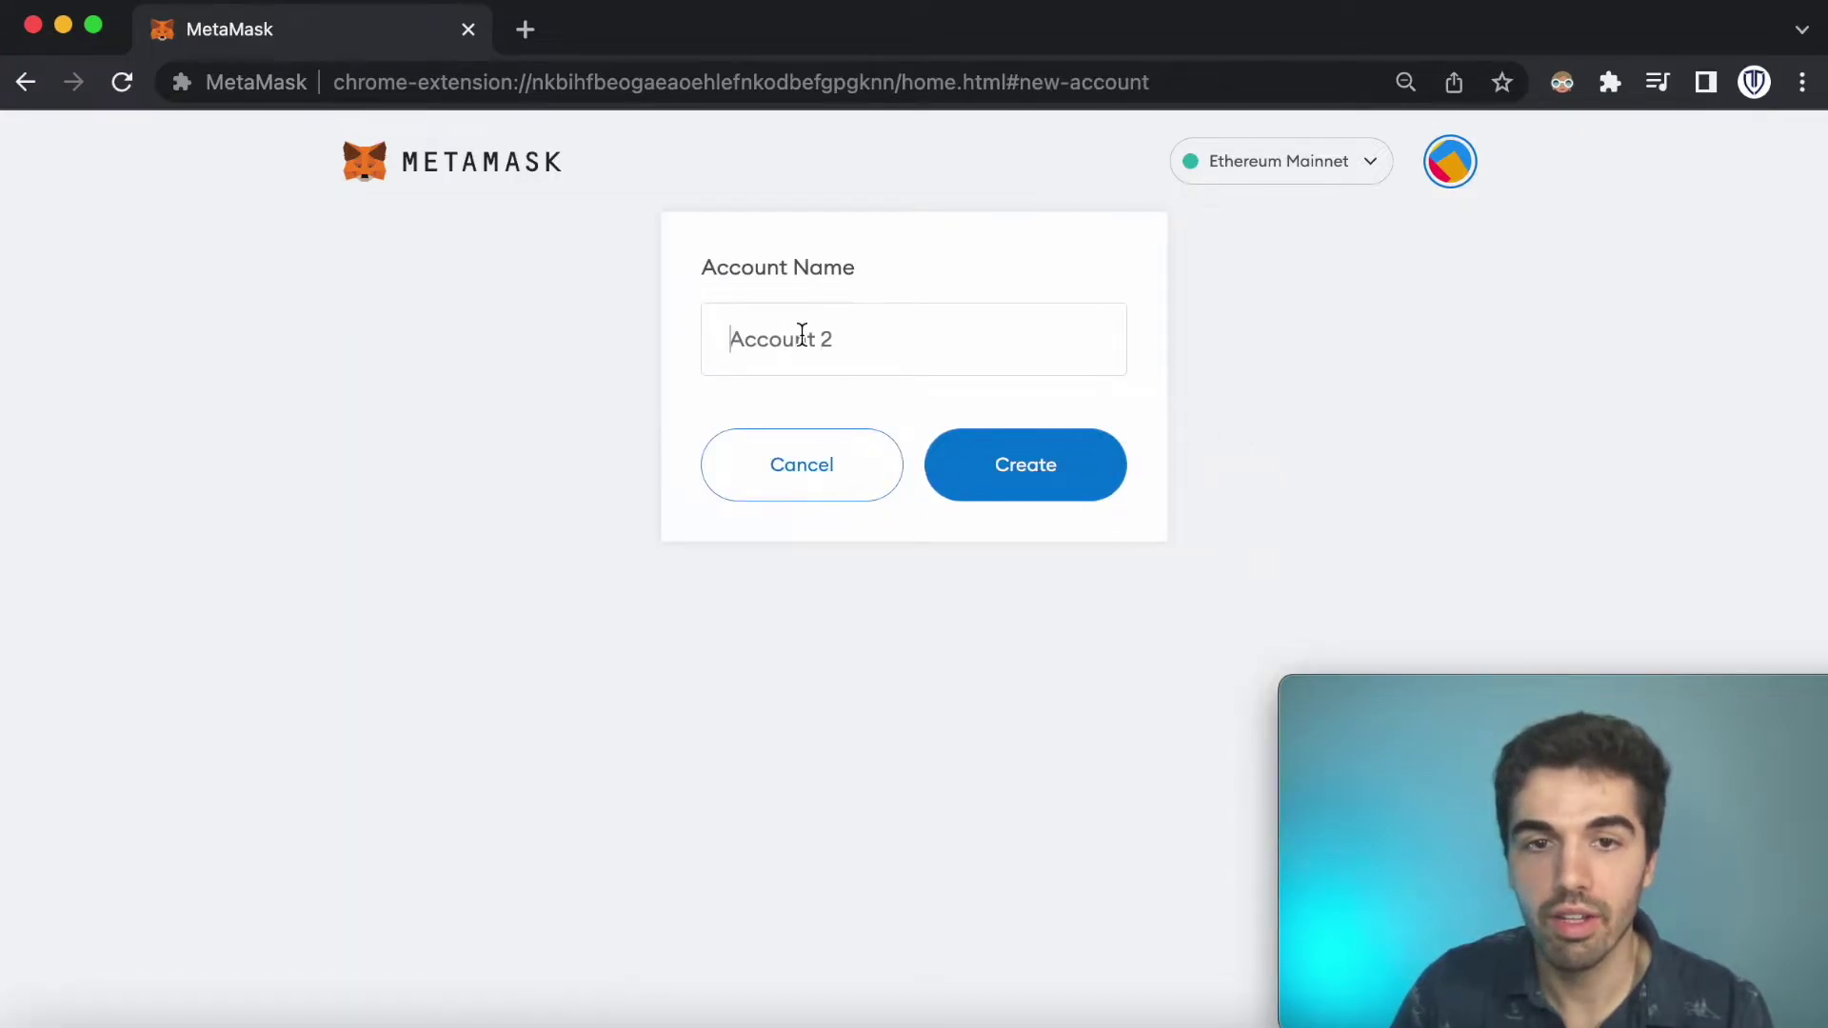
pyautogui.click(1024, 468)
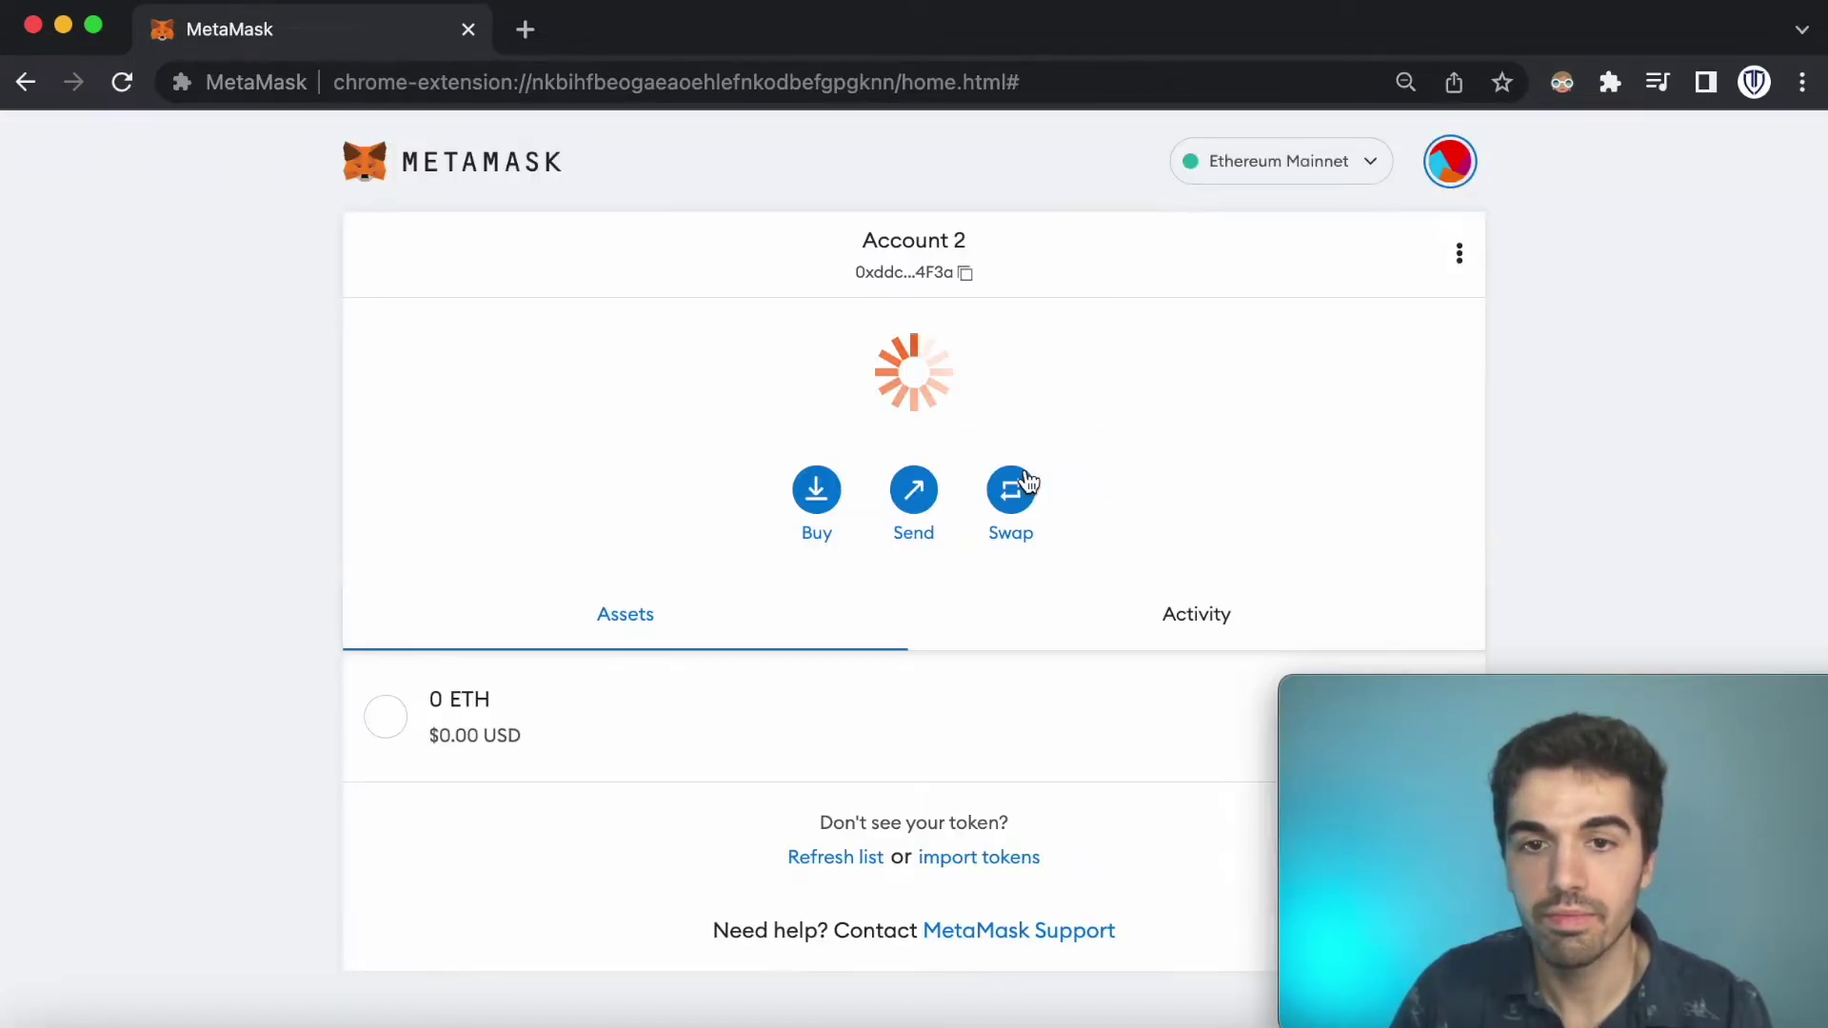
pyautogui.click(1445, 163)
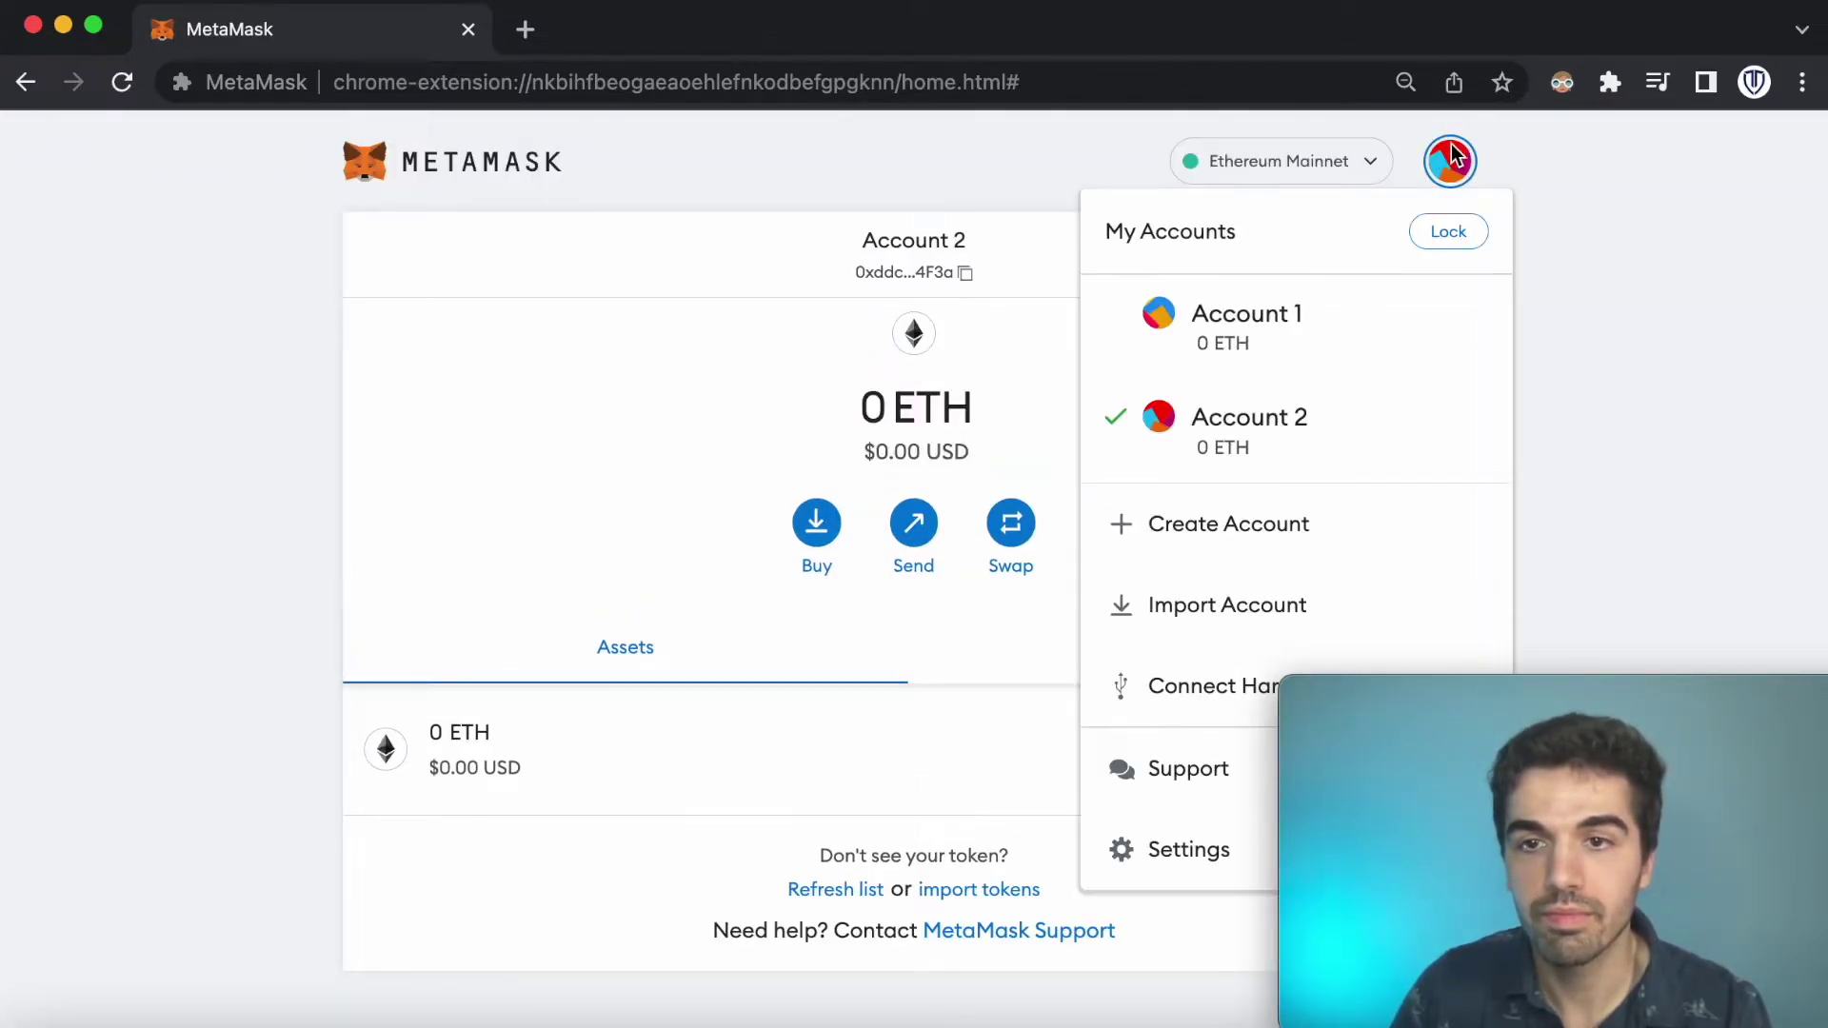
pyautogui.click(1253, 514)
pyautogui.click(1027, 464)
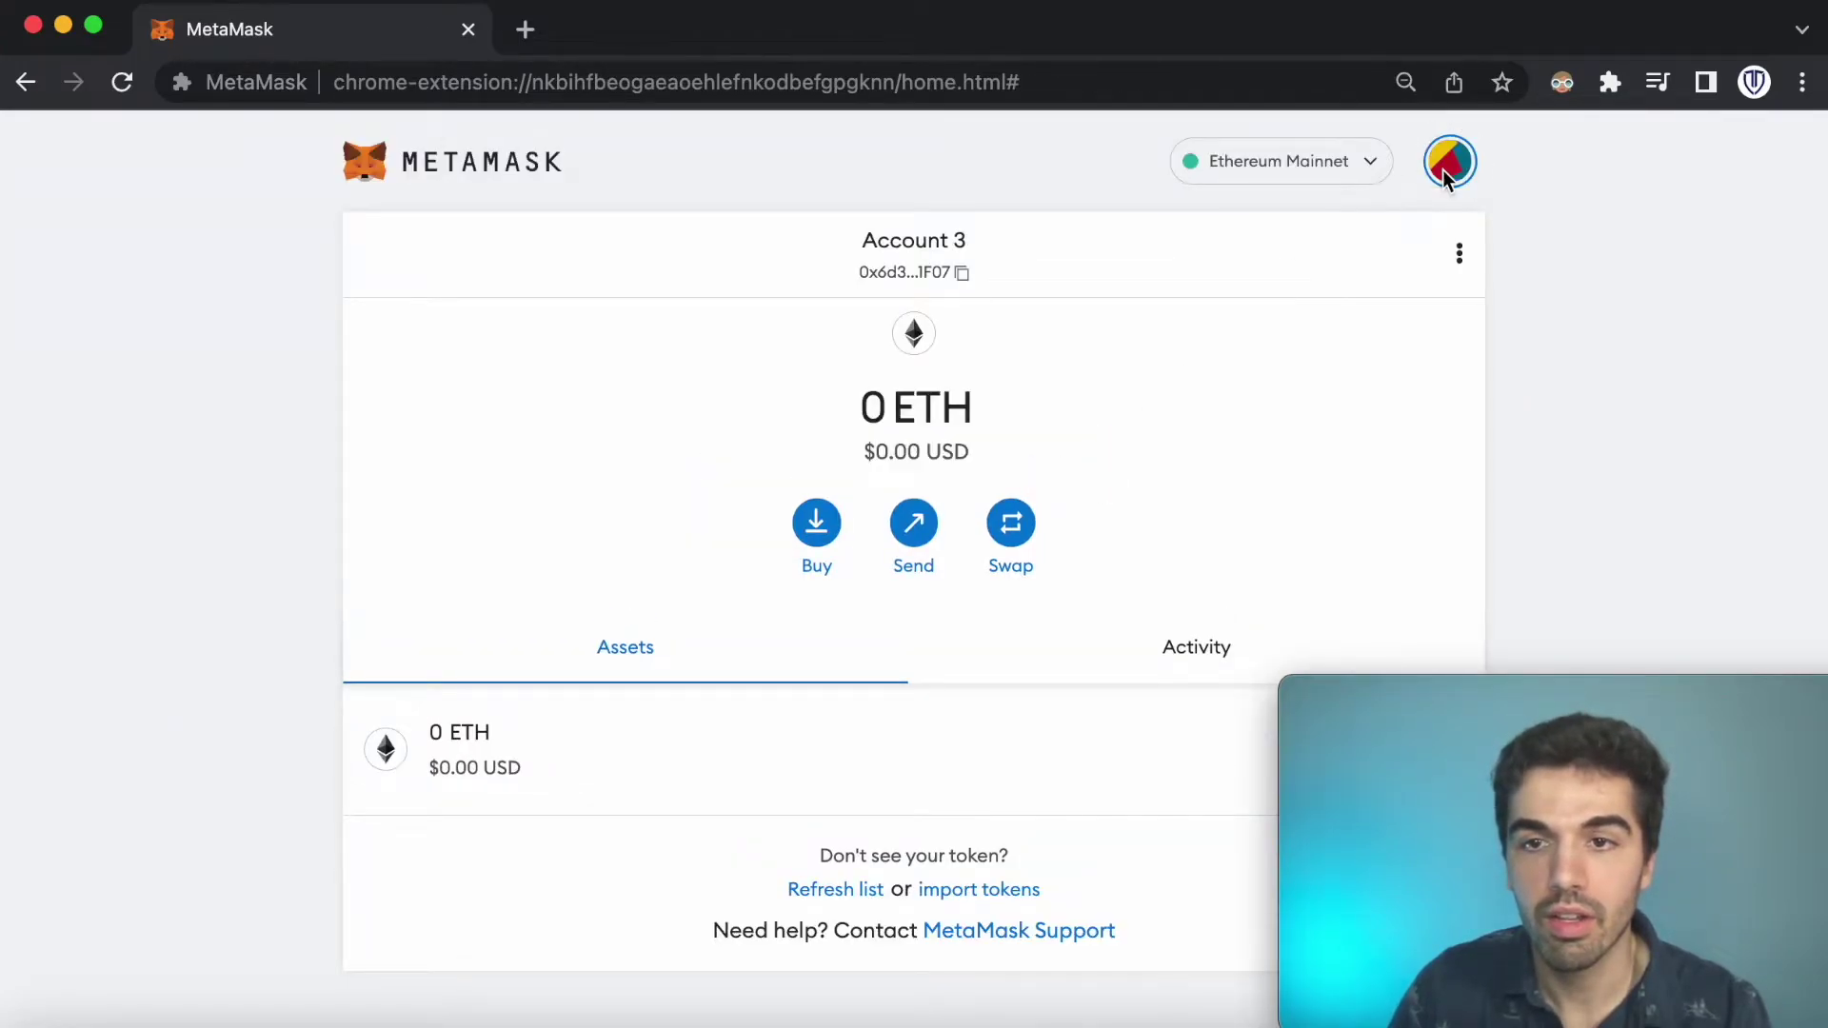
# Step: Switch to Account 2, then to Account 3, and open MetaMask's Chrome Web Store page
pyautogui.click(1443, 169)
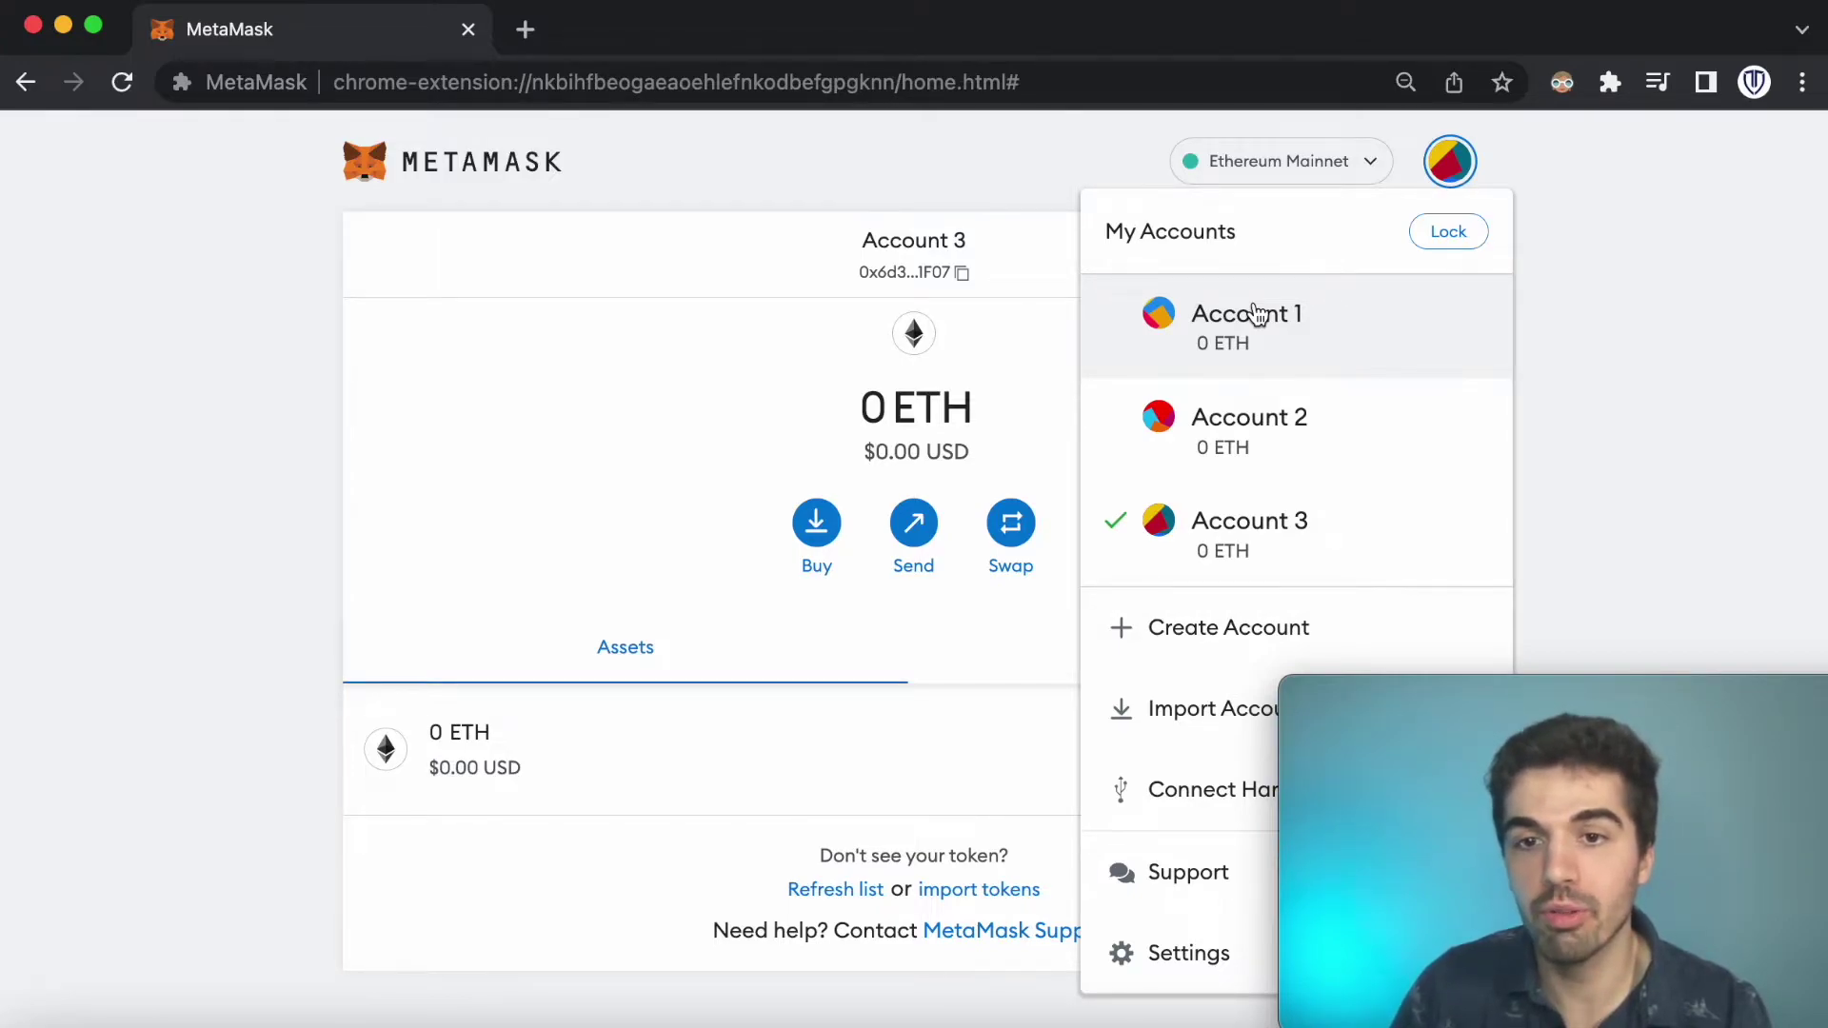
pyautogui.click(1230, 428)
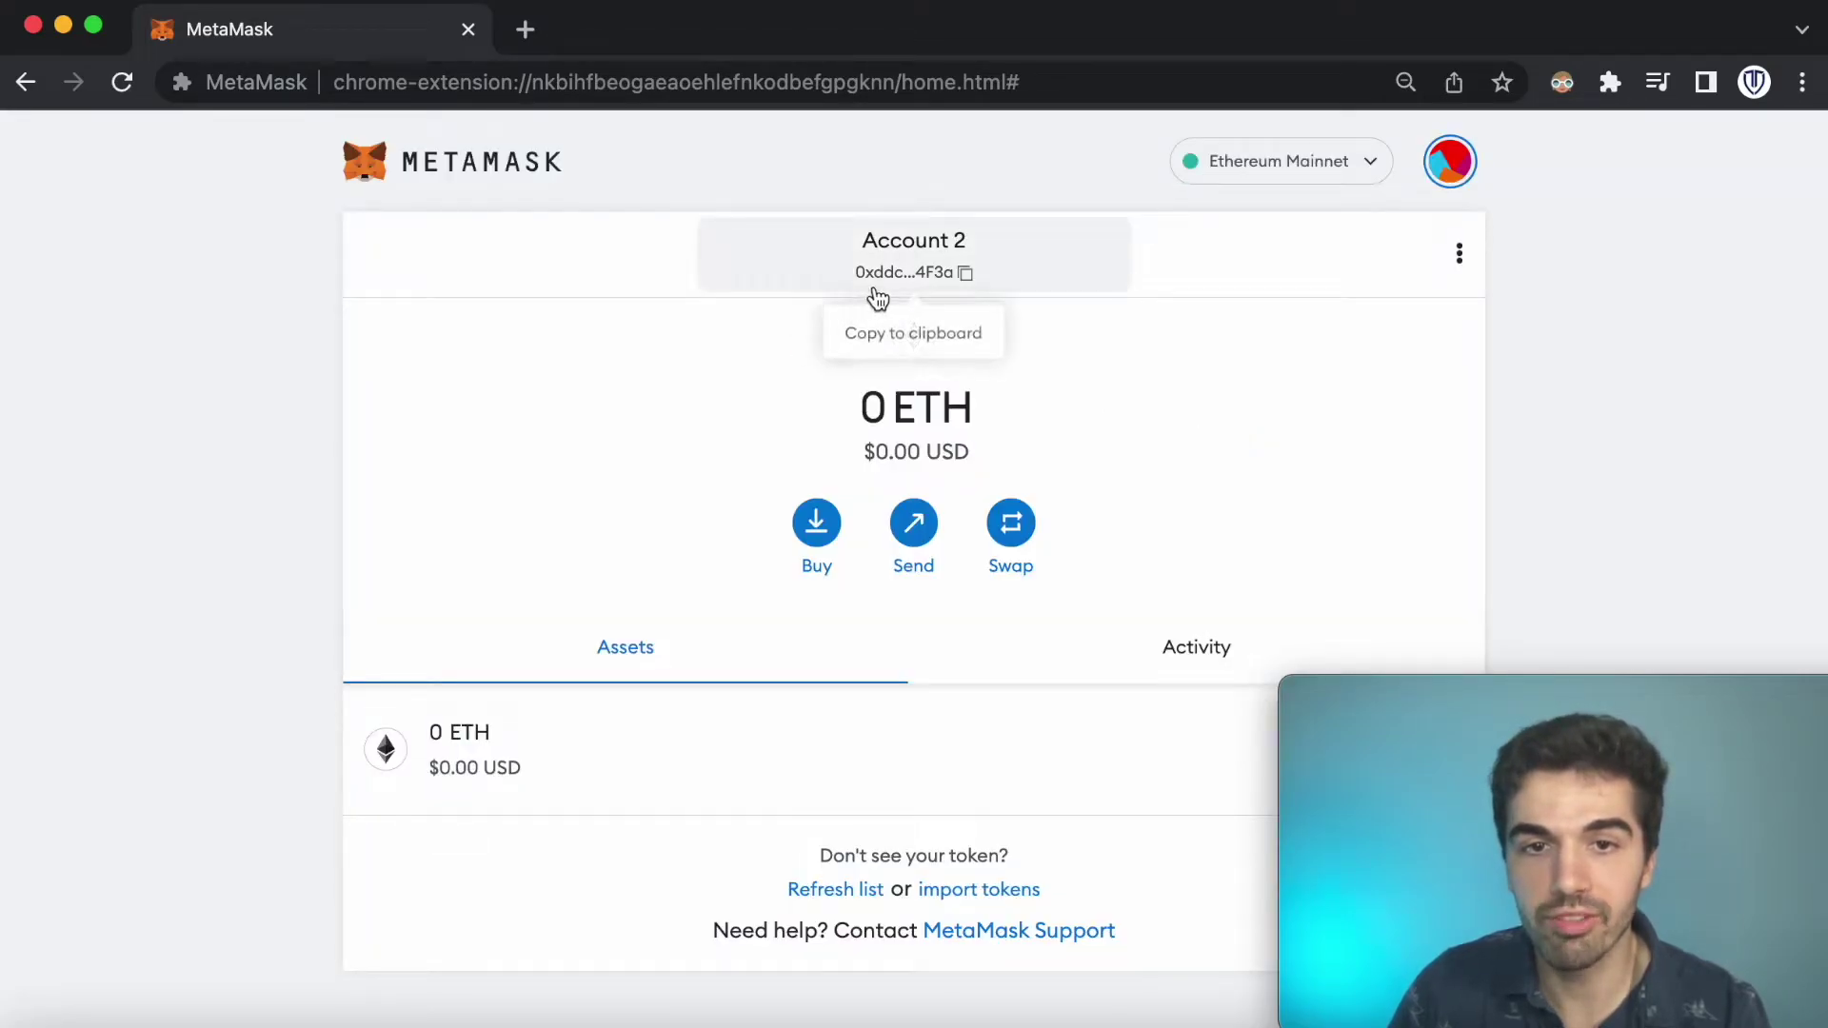
pyautogui.click(1440, 172)
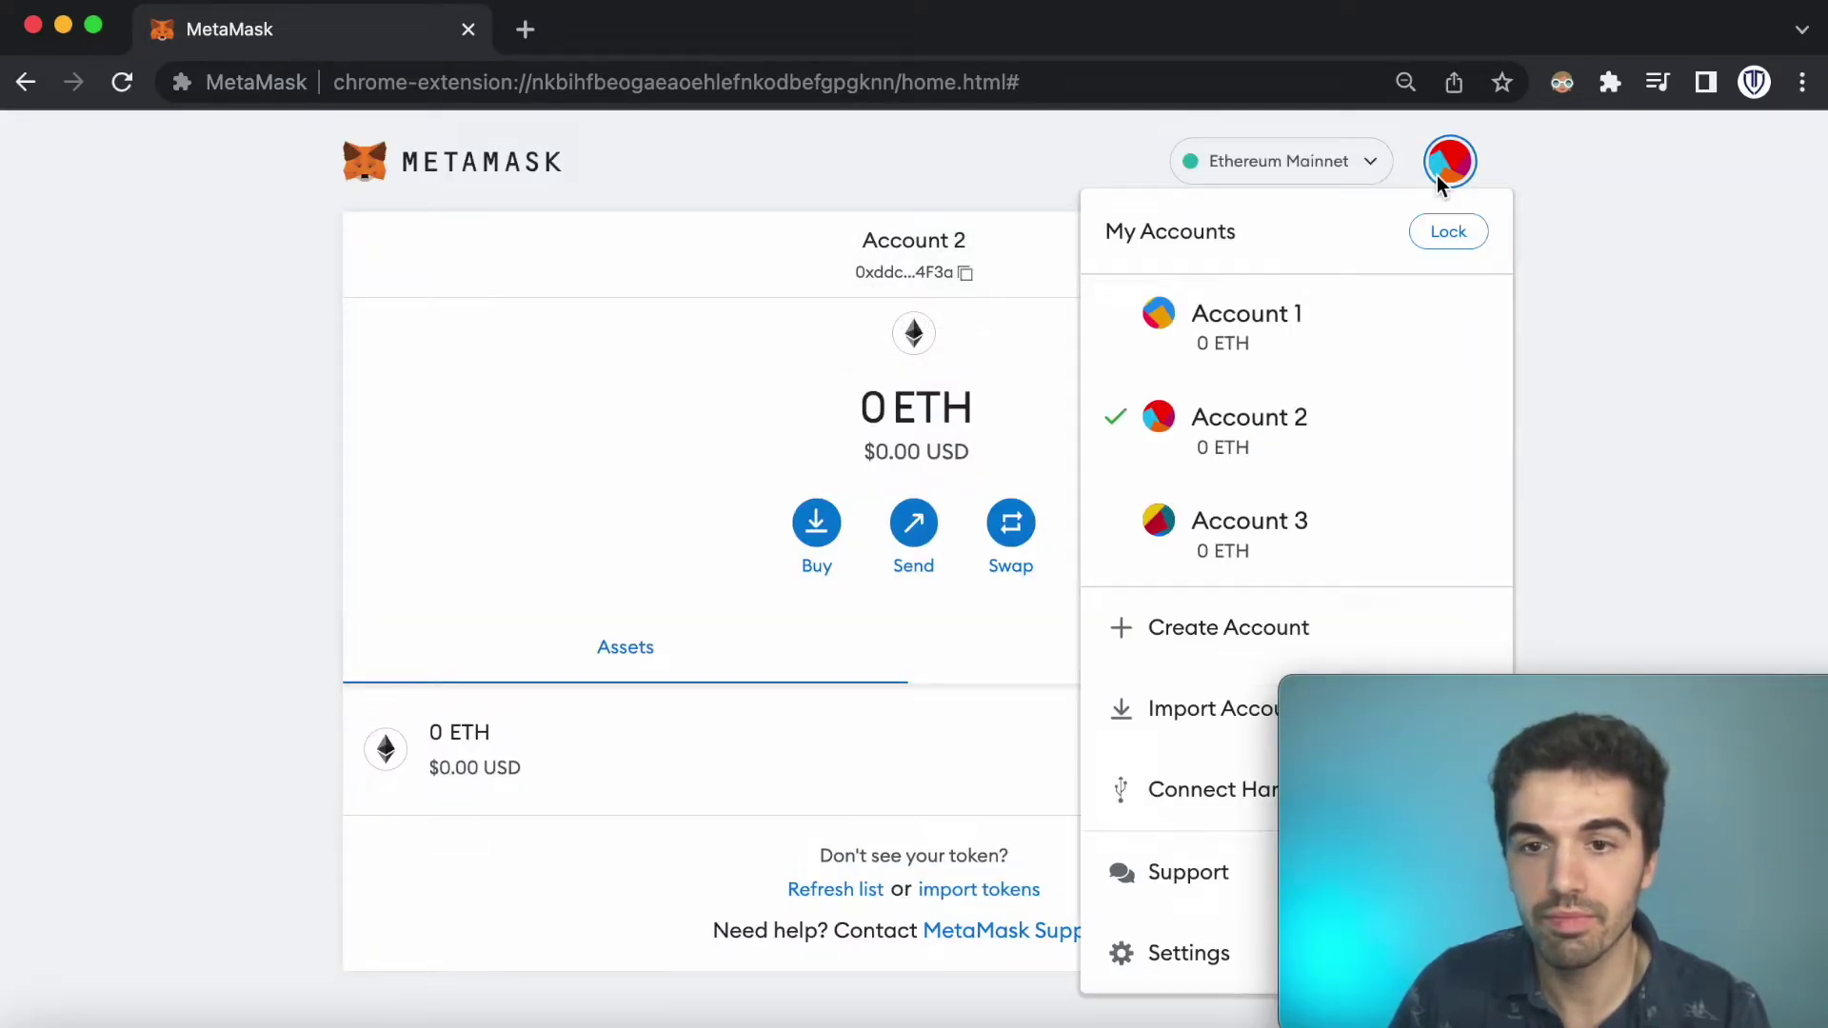
pyautogui.click(1264, 519)
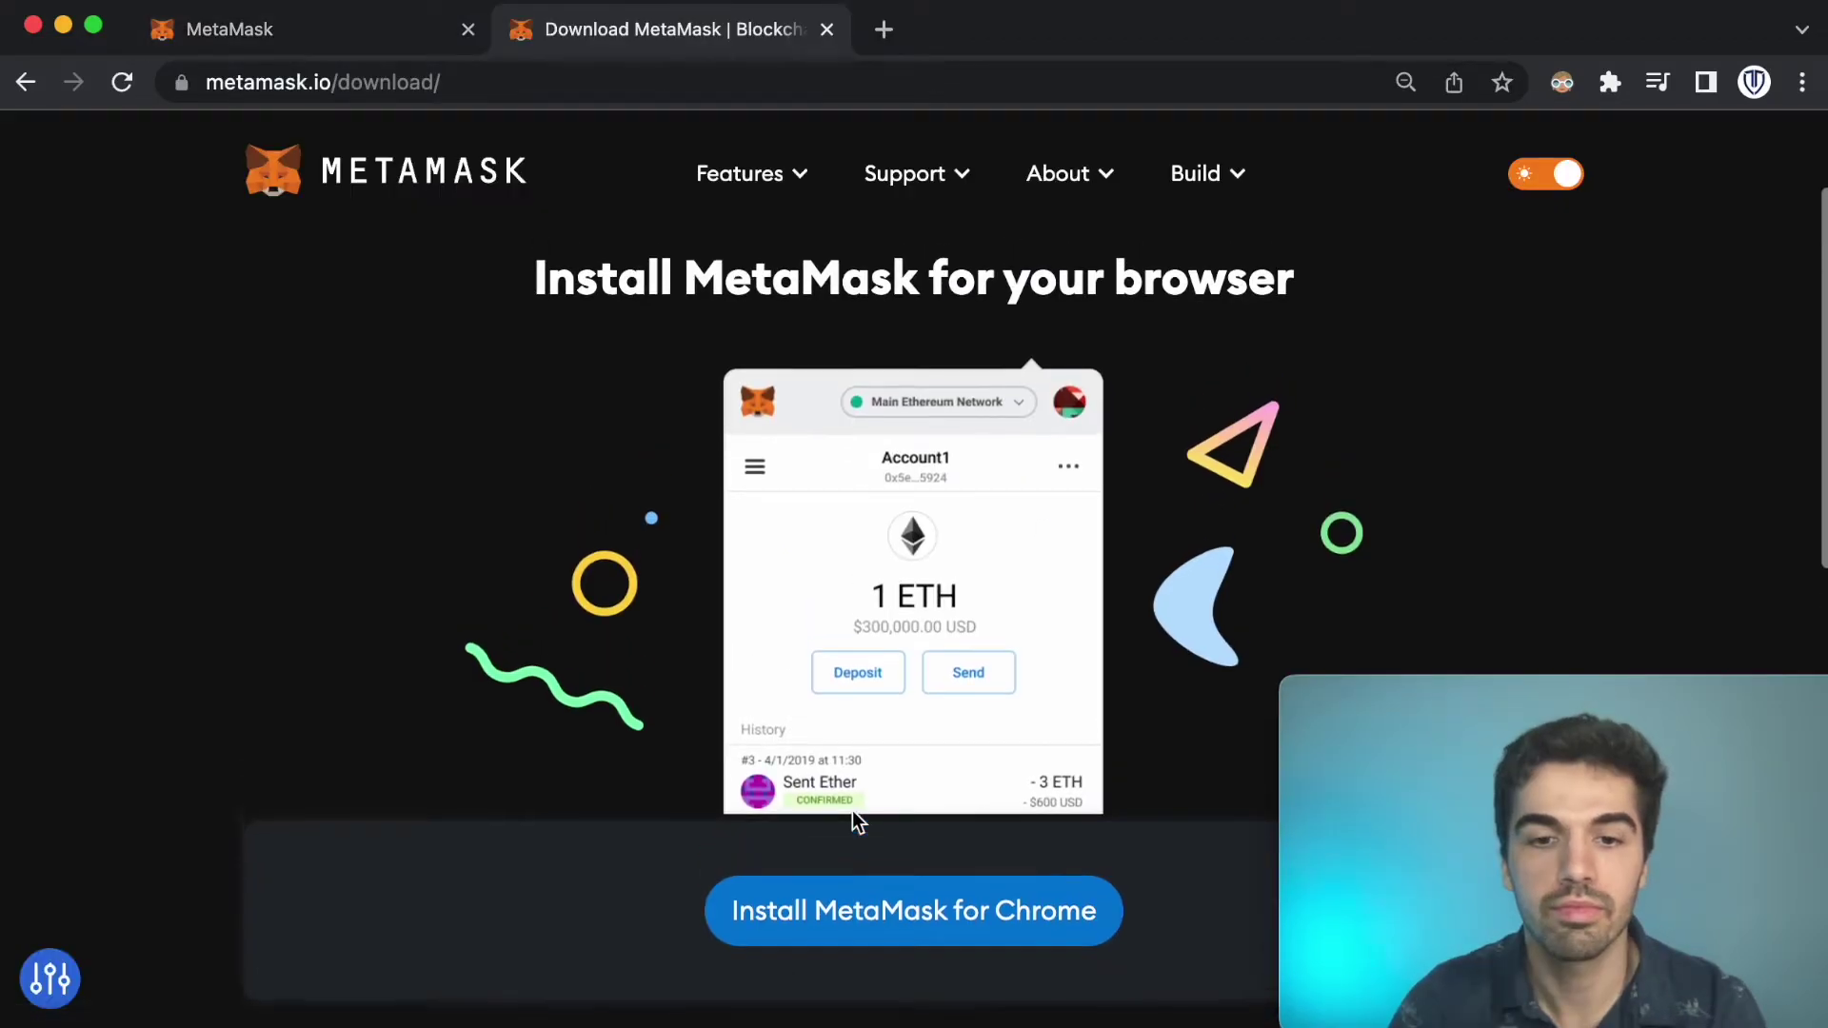
pyautogui.click(872, 904)
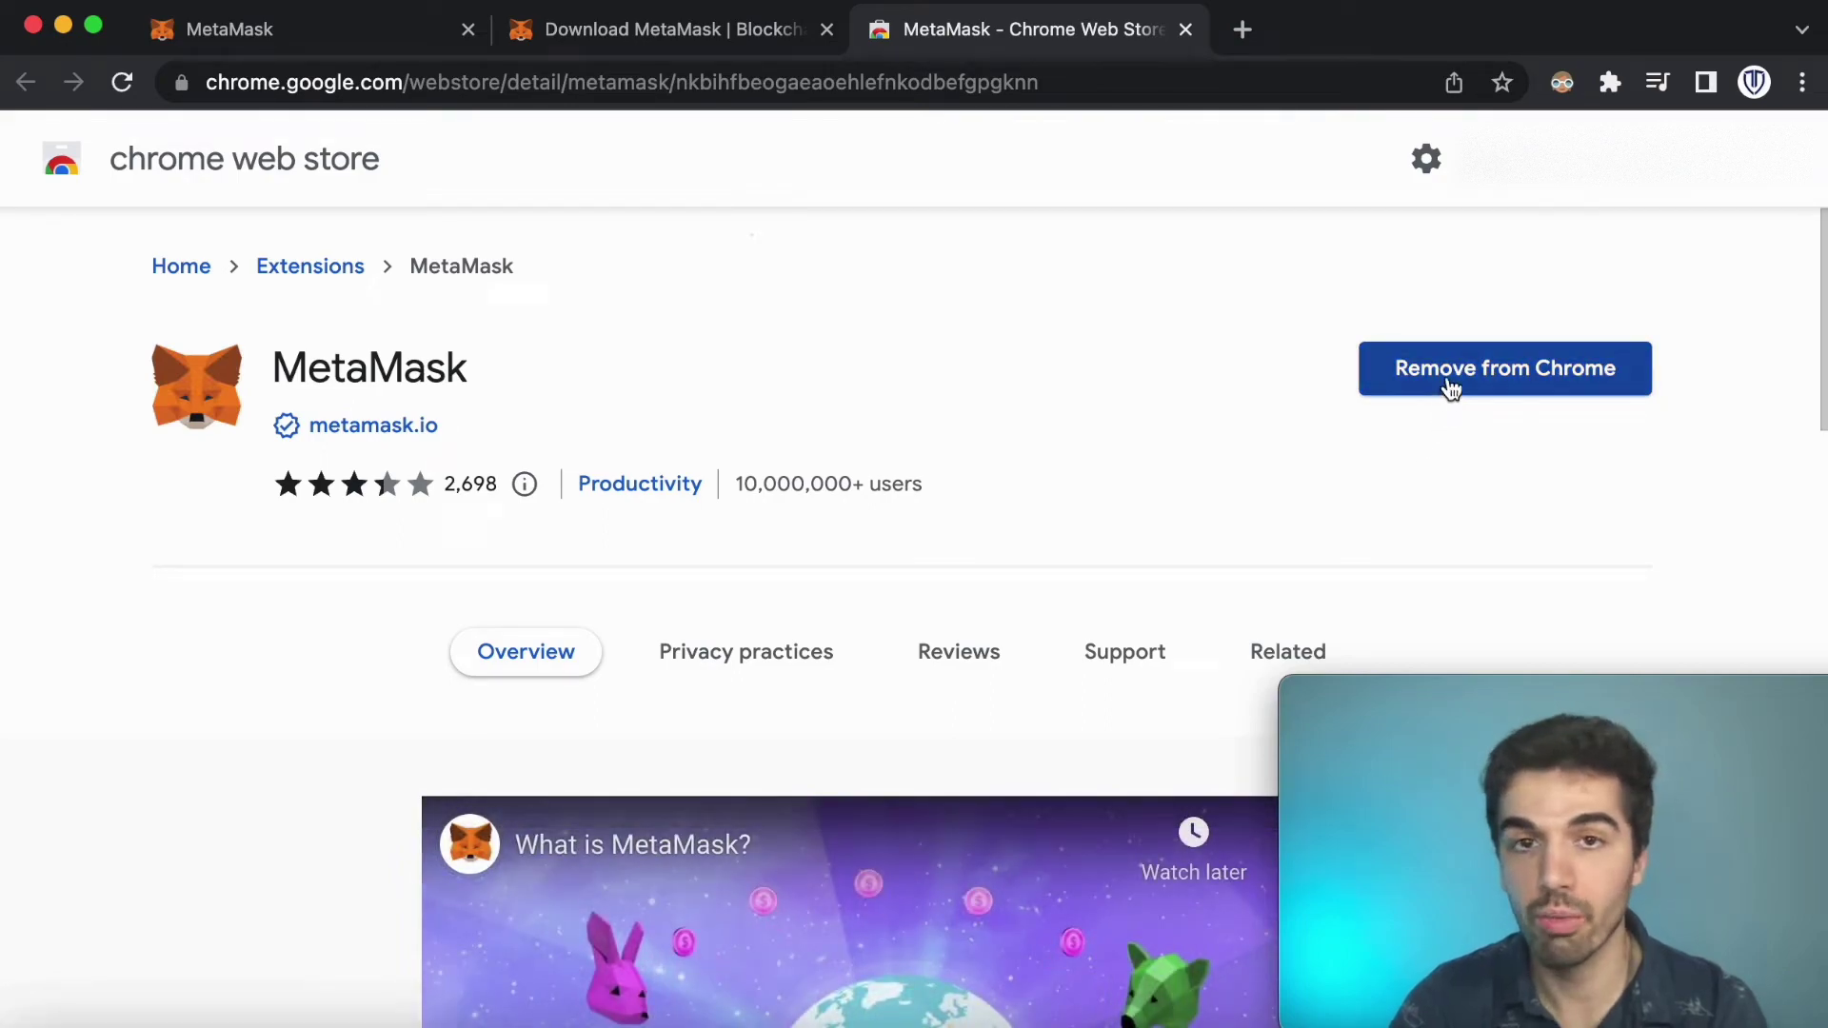
# Step: Remove MetaMask from Chrome, then add the extension back from the Web Store
pyautogui.click(1477, 386)
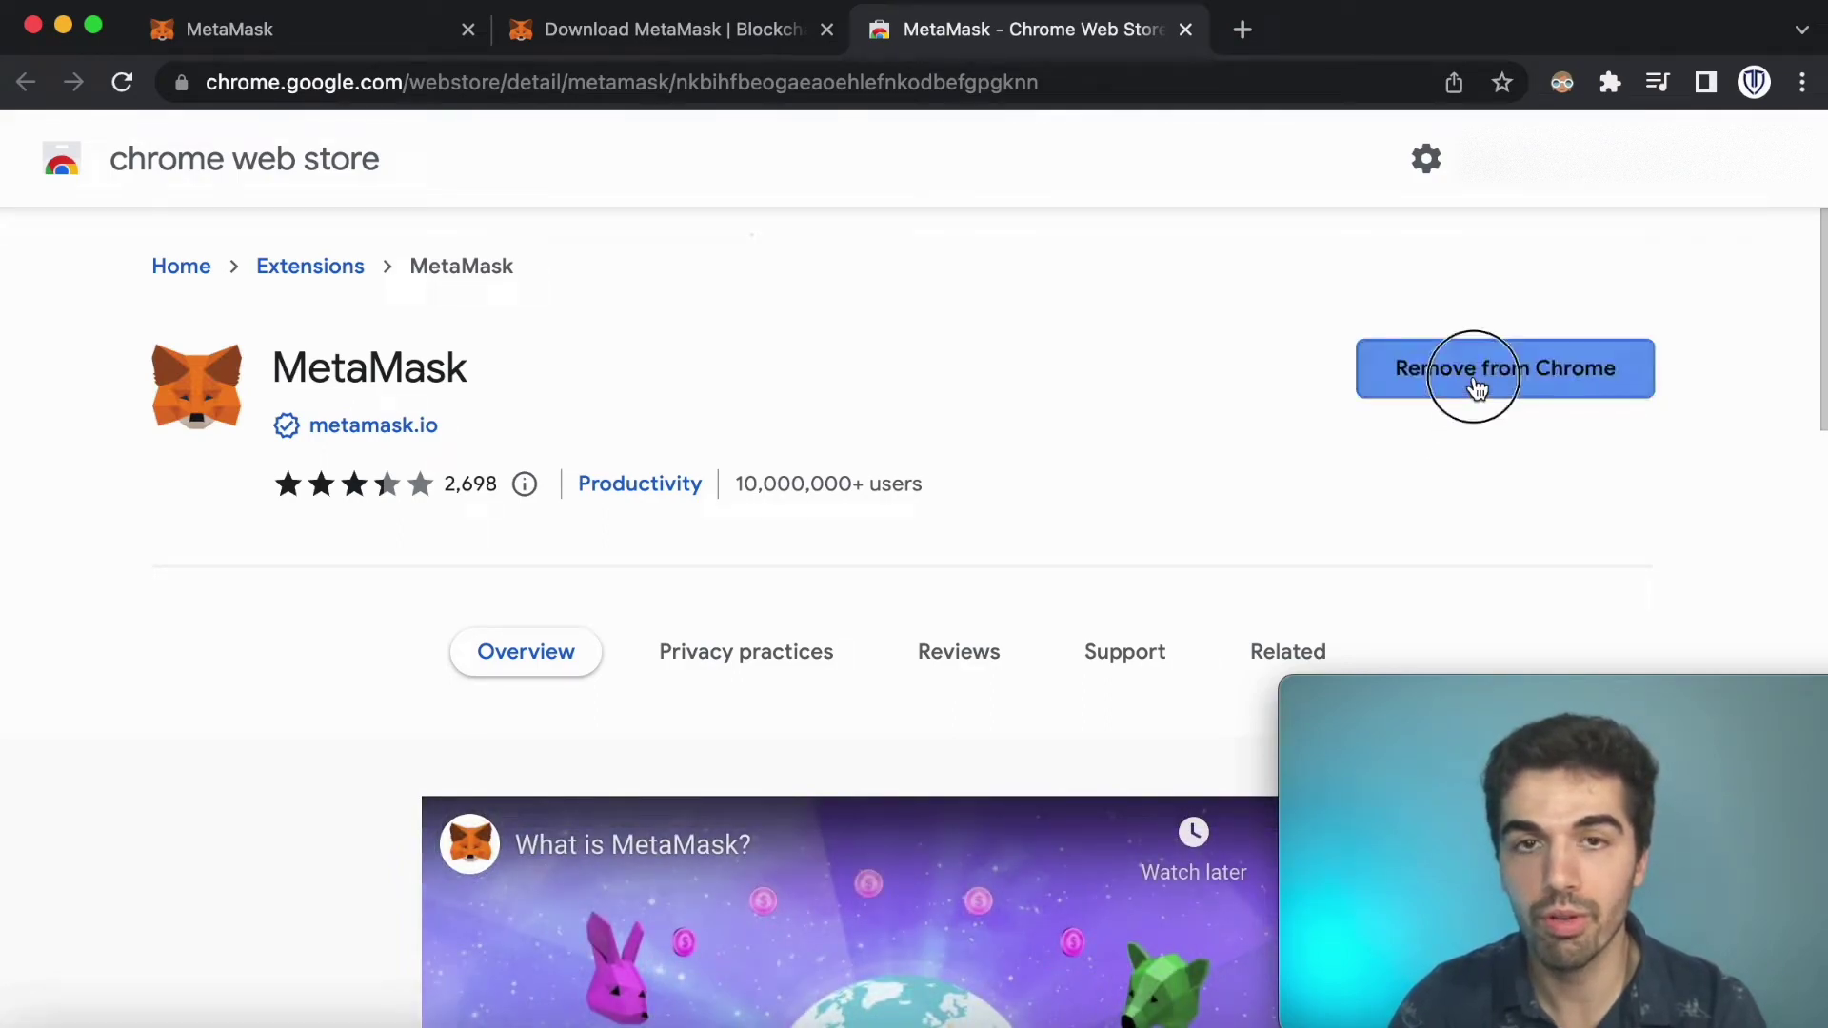
pyautogui.click(1477, 305)
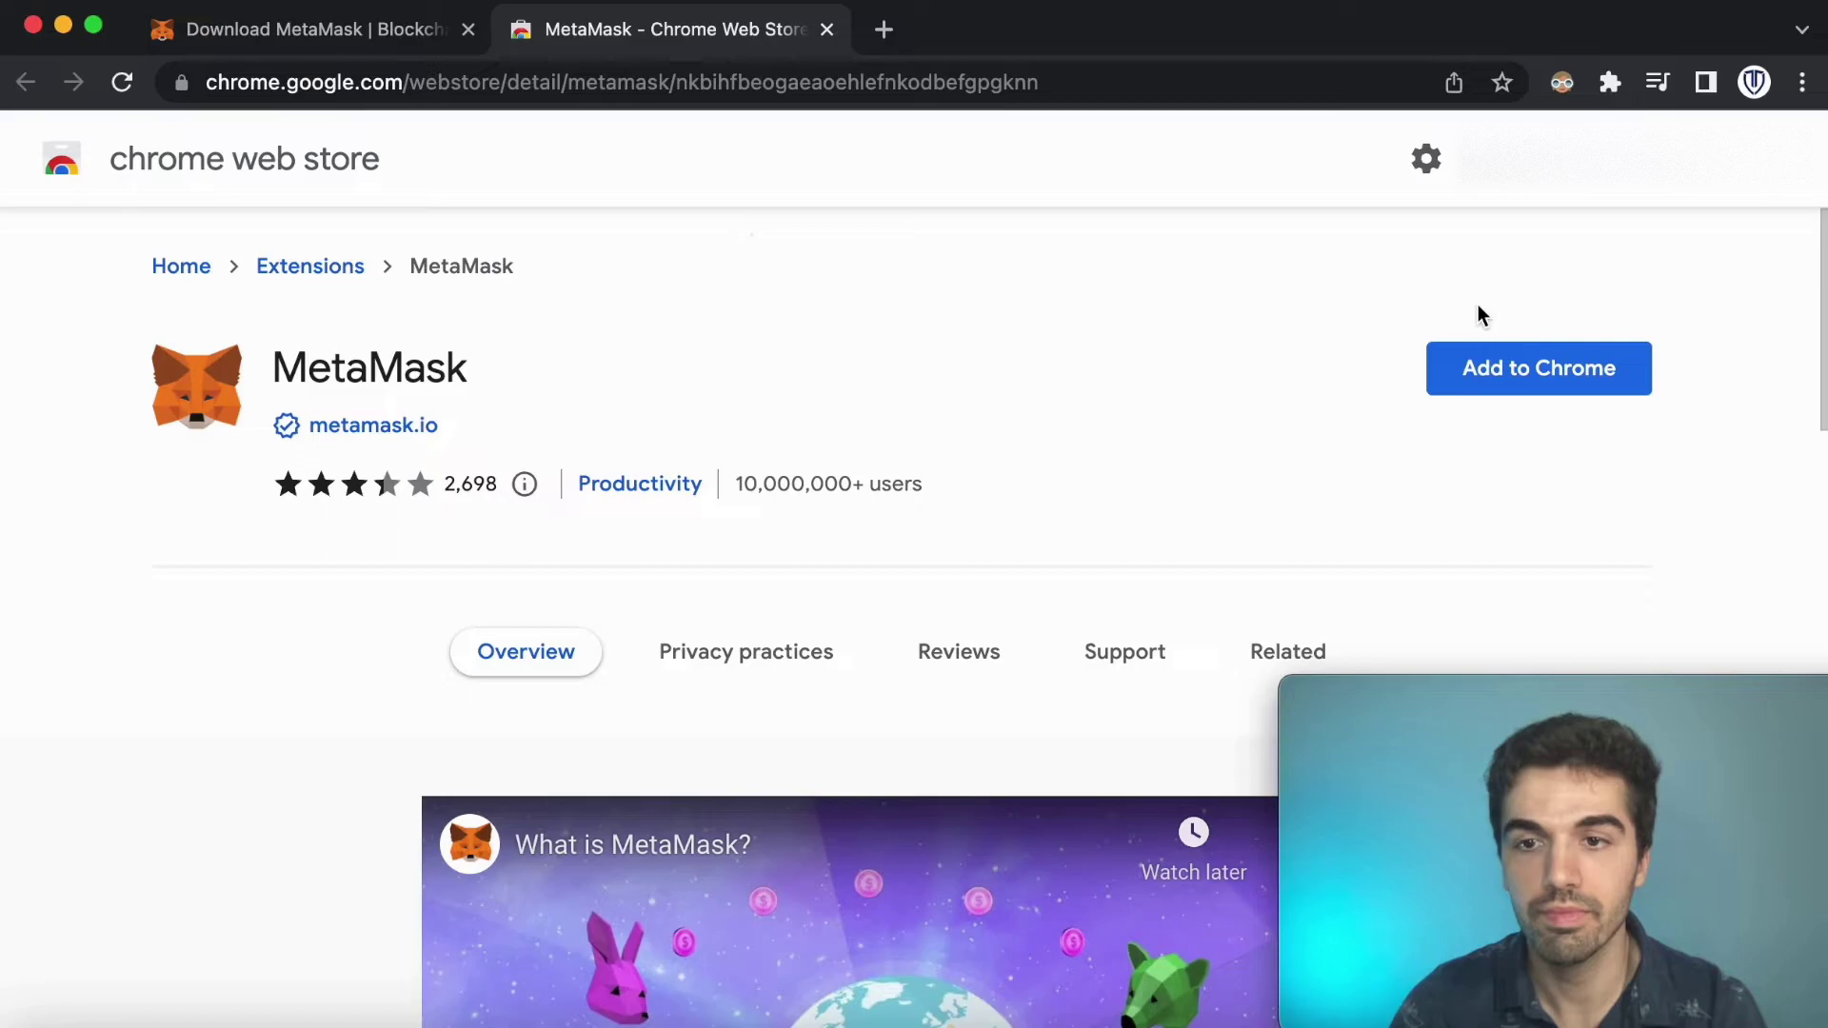
pyautogui.click(1498, 371)
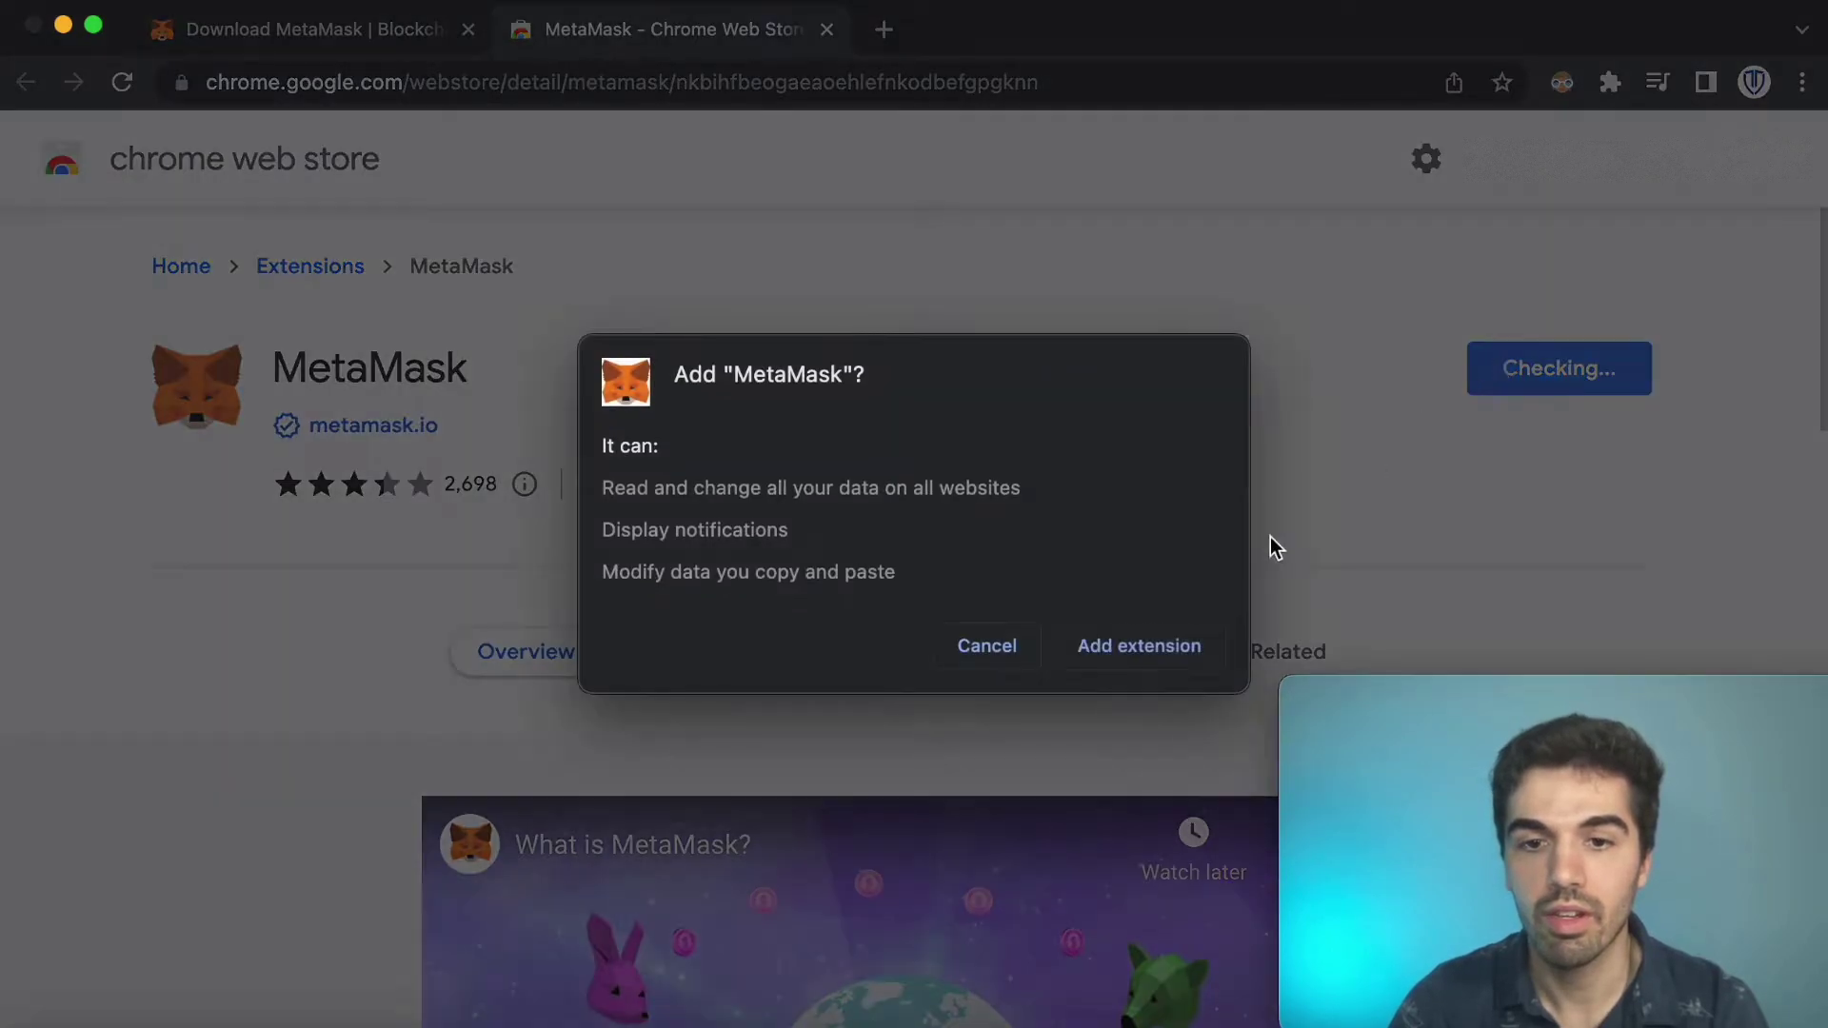
pyautogui.click(1129, 657)
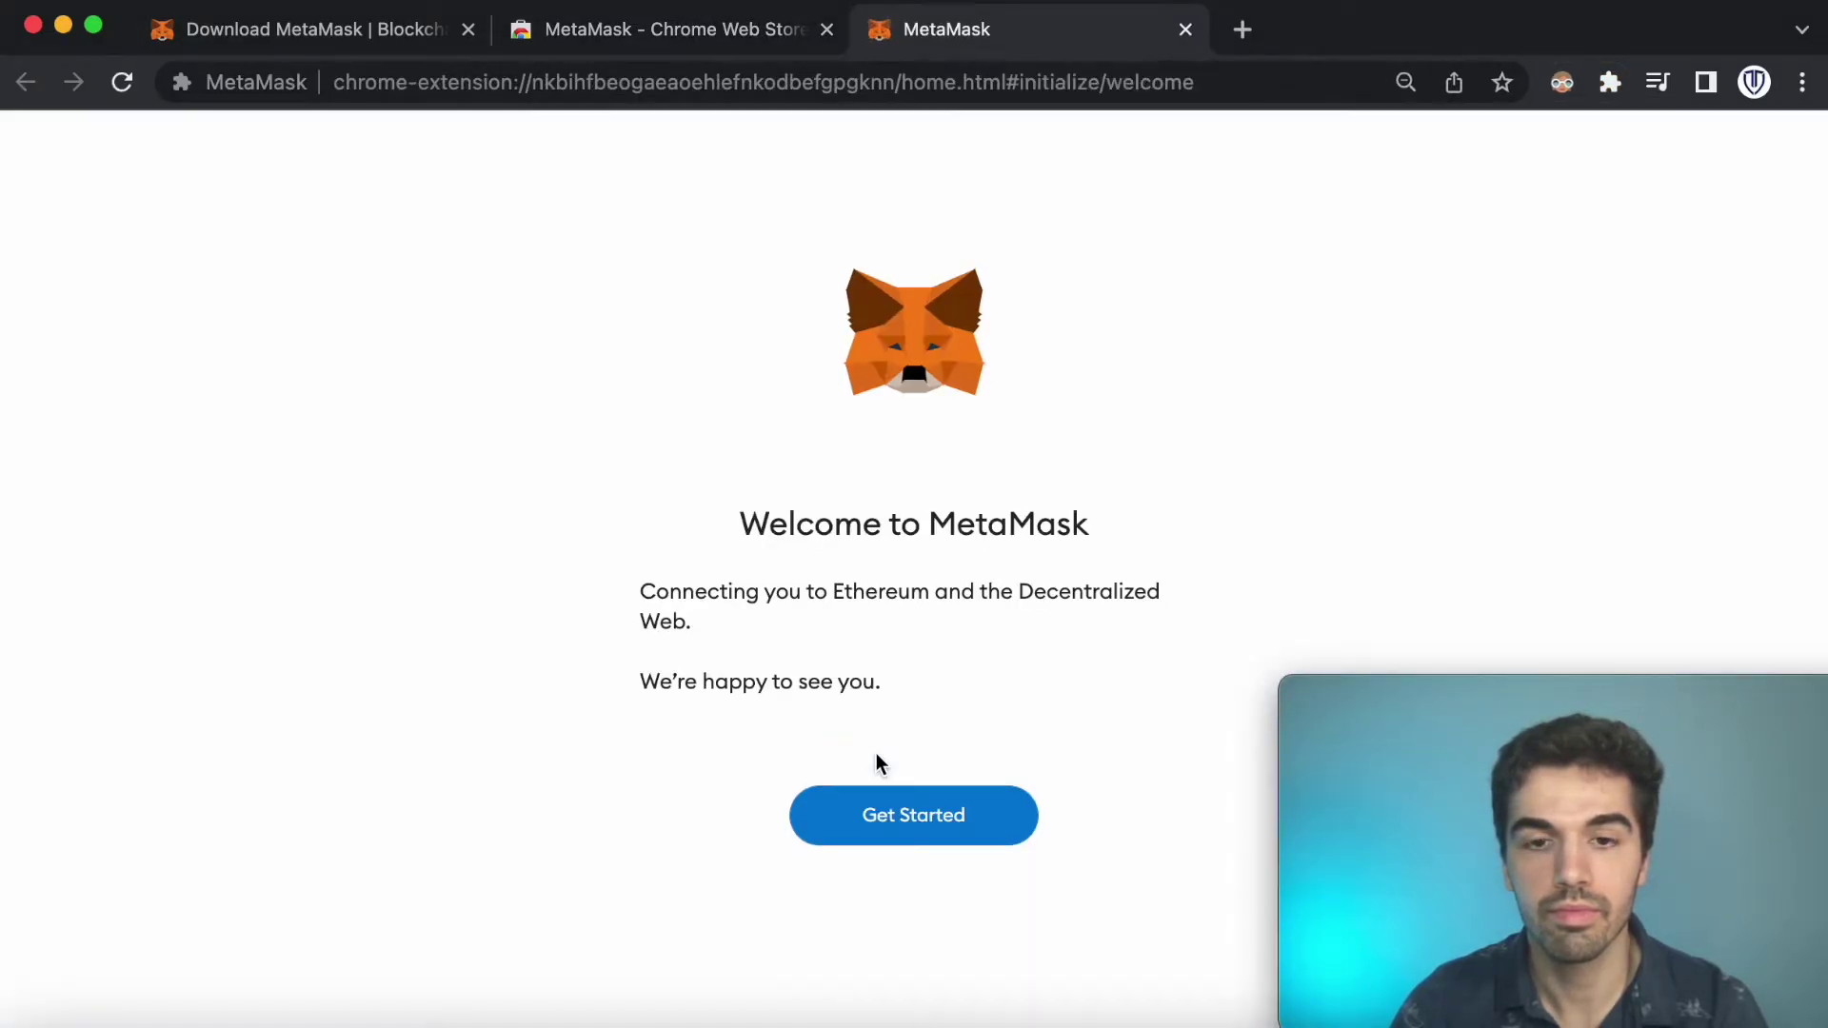
# Step: Import the existing wallet using its 12-word phrase and a new password, accepting the Terms of Use
pyautogui.click(905, 814)
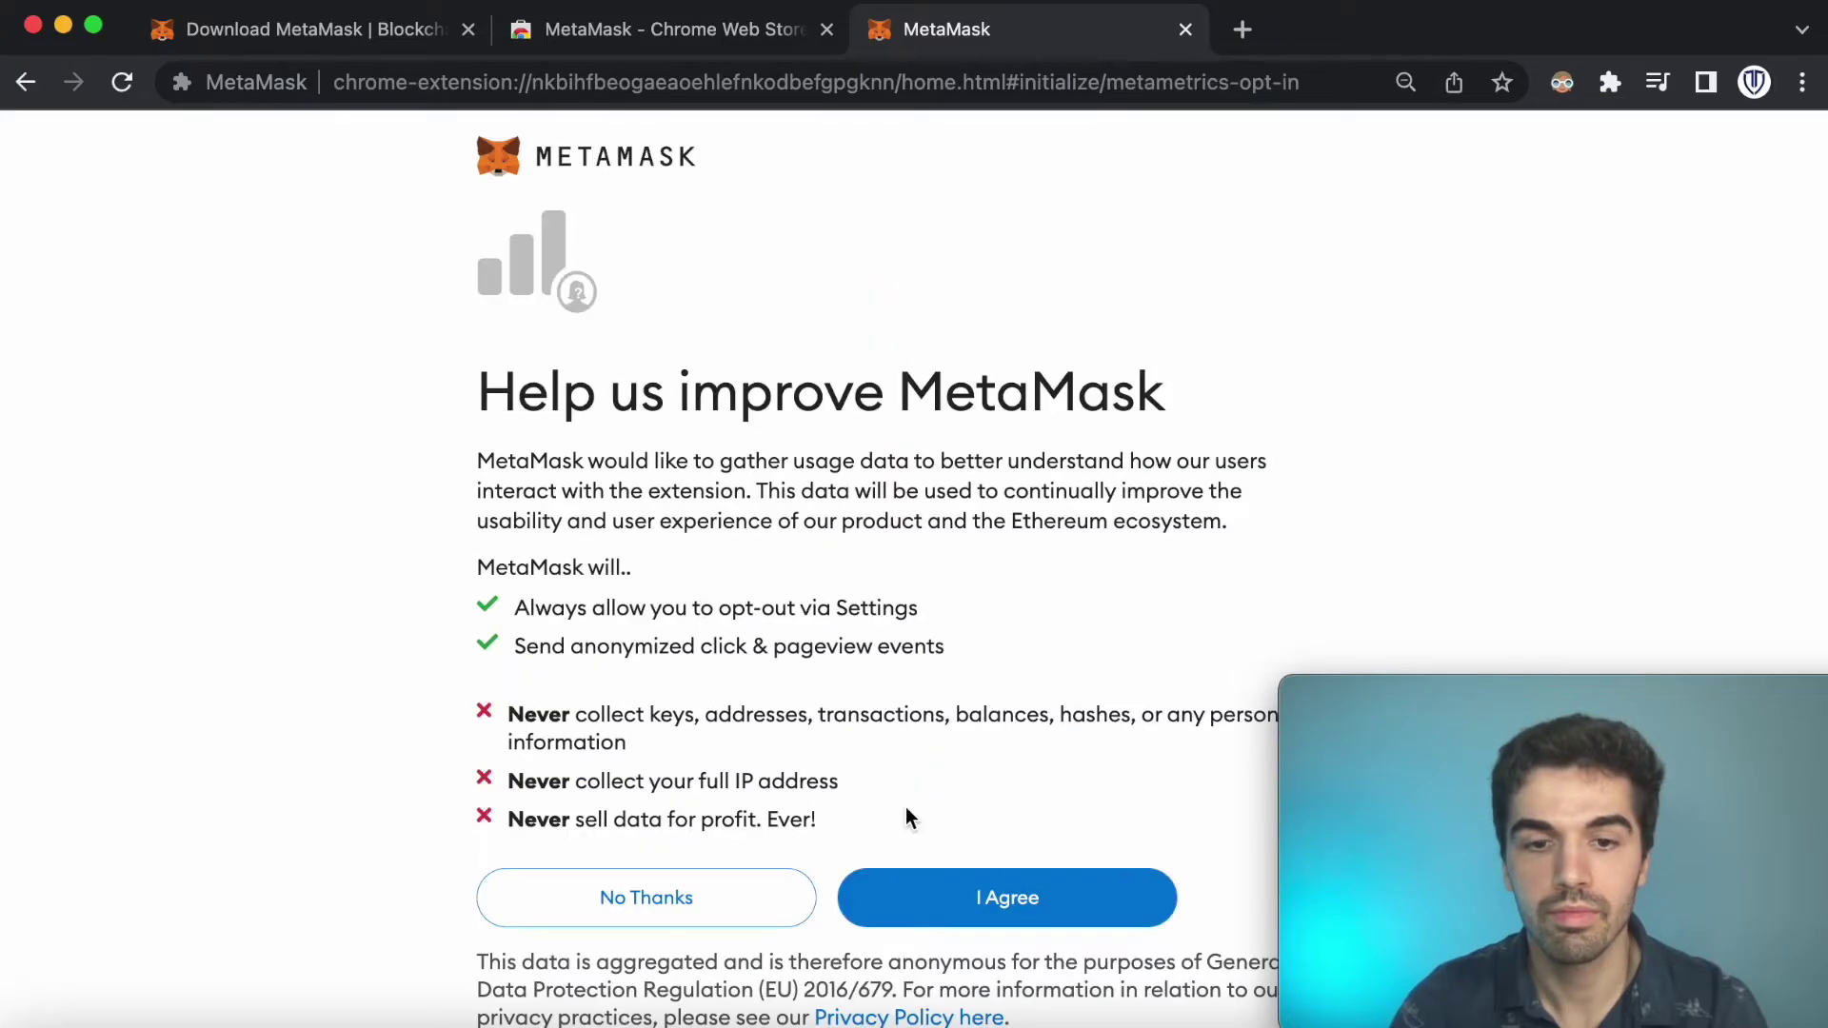
pyautogui.click(905, 890)
pyautogui.click(620, 674)
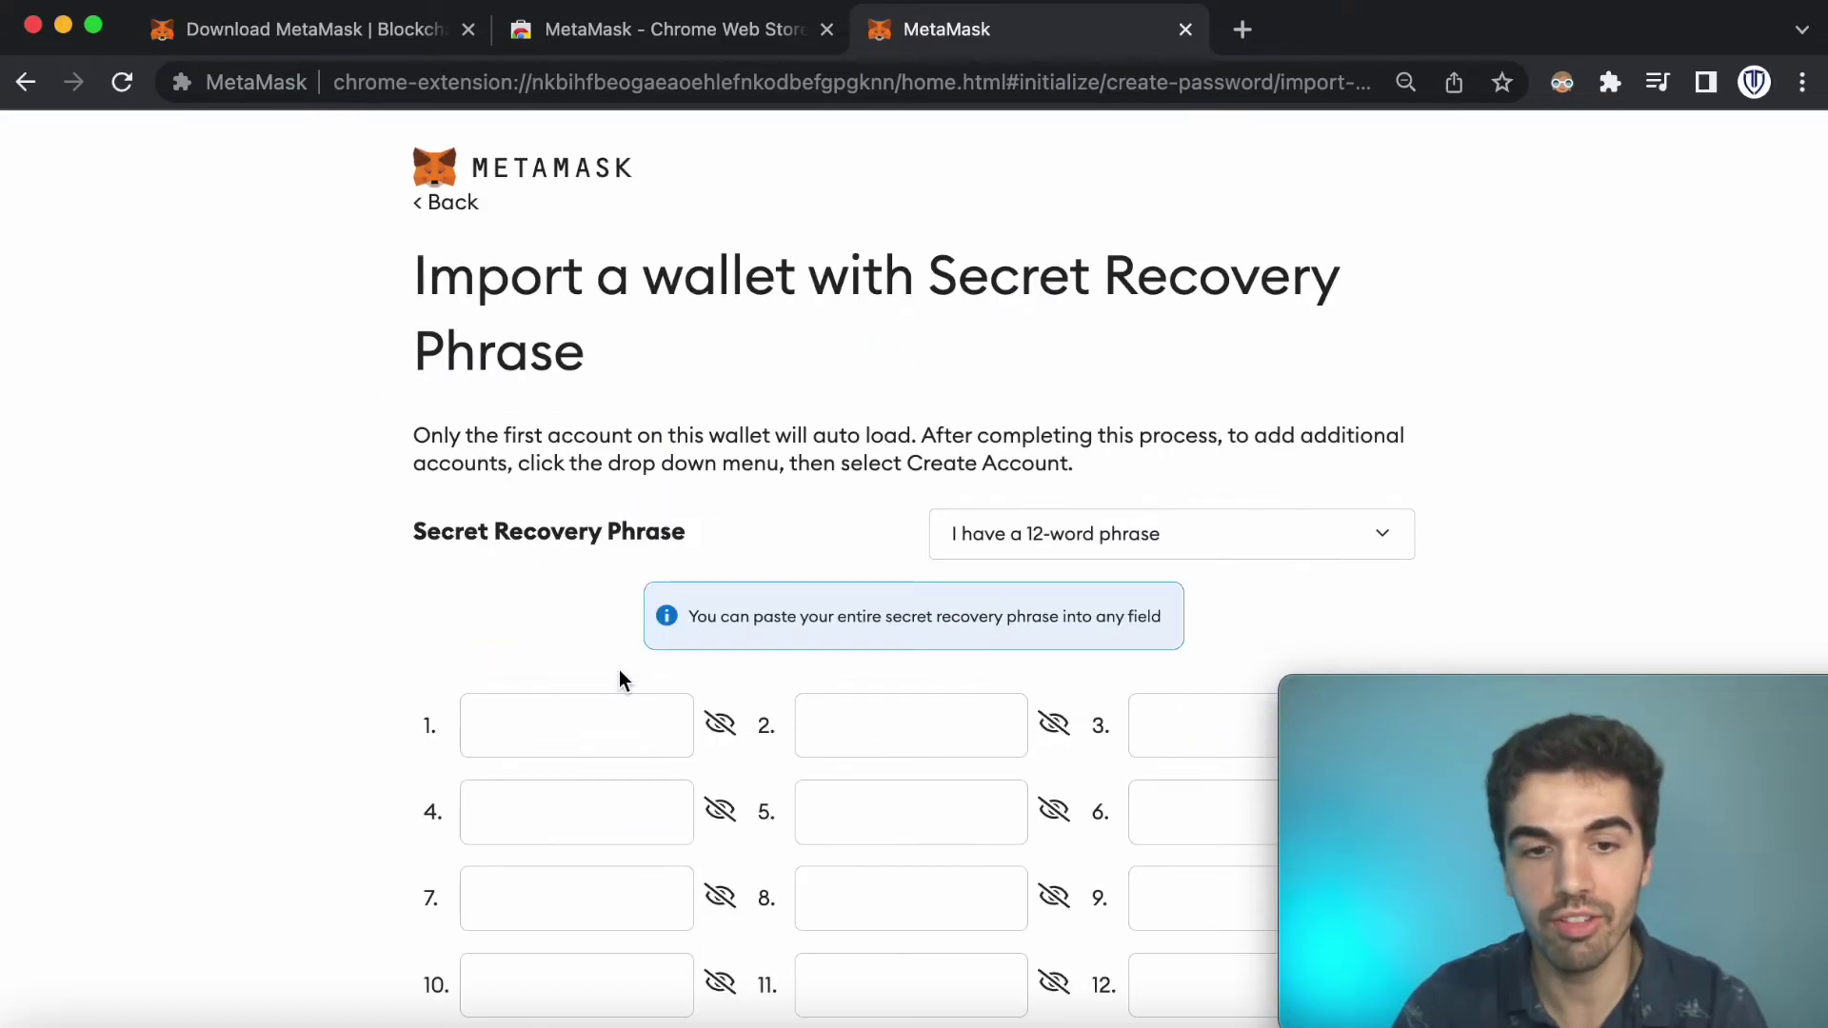
pyautogui.scroll(-5, 619, 670)
pyautogui.click(529, 333)
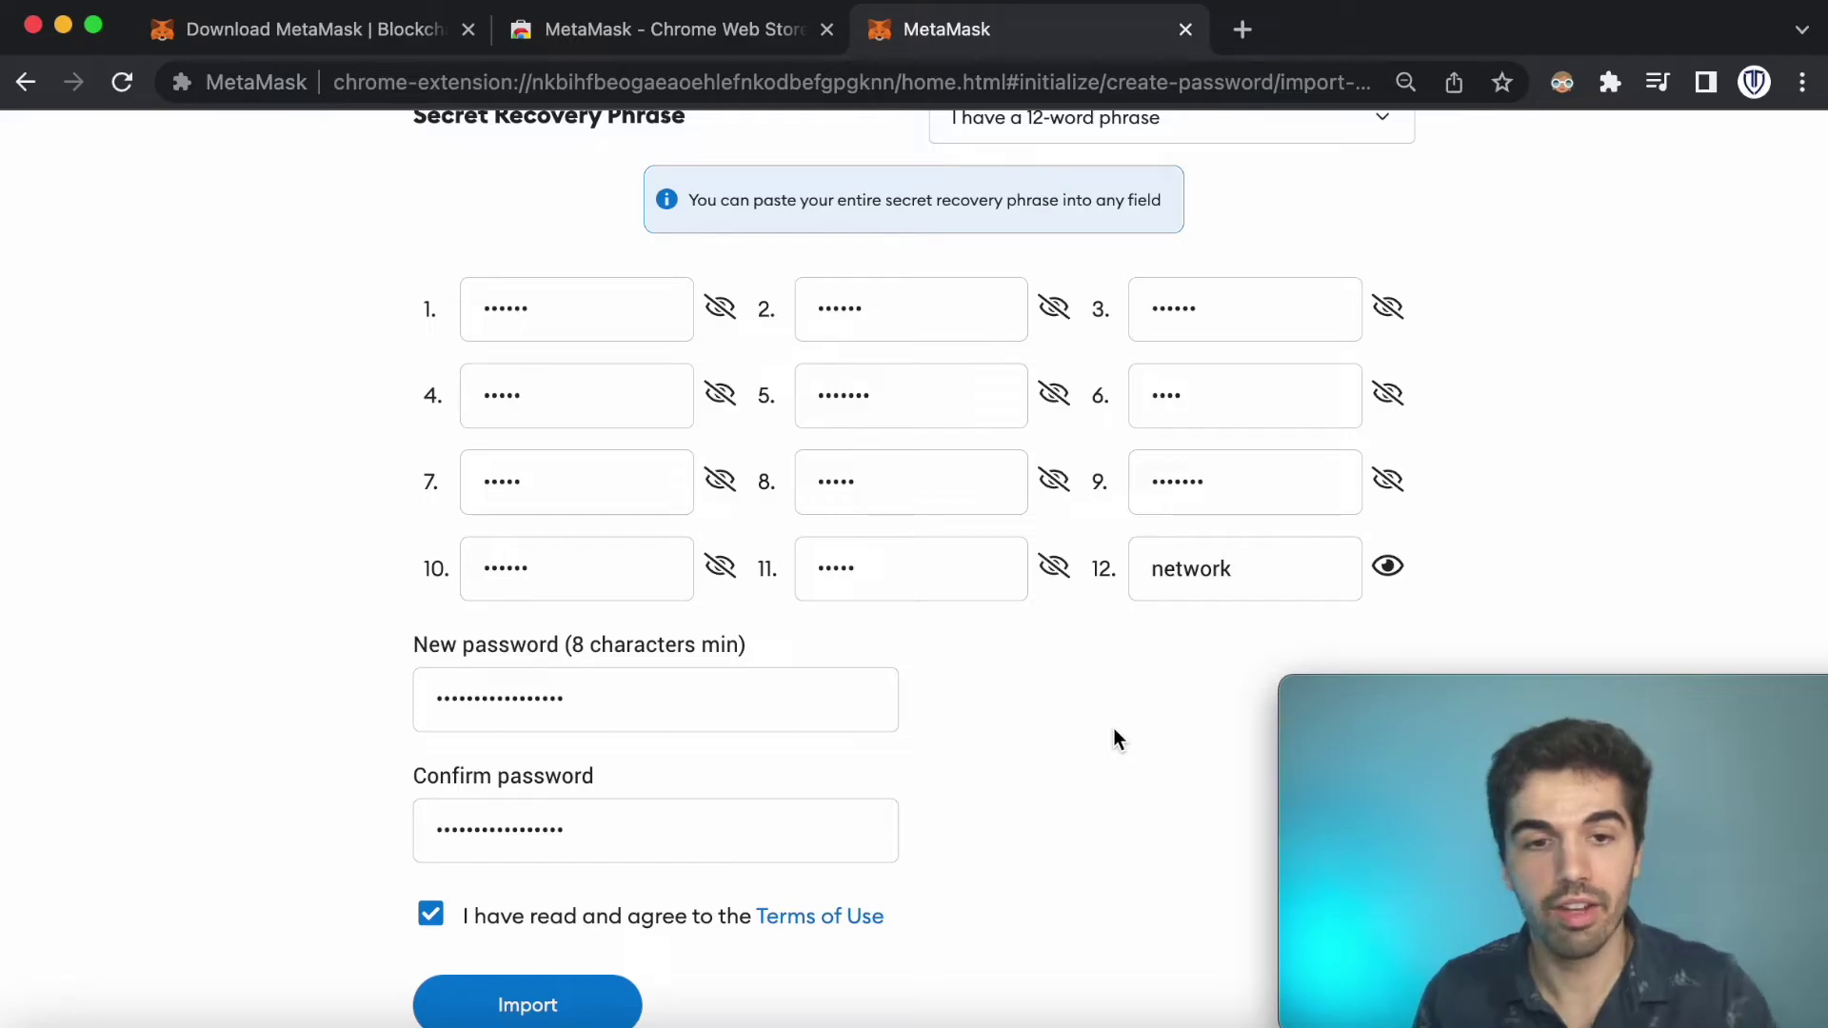
pyautogui.click(528, 990)
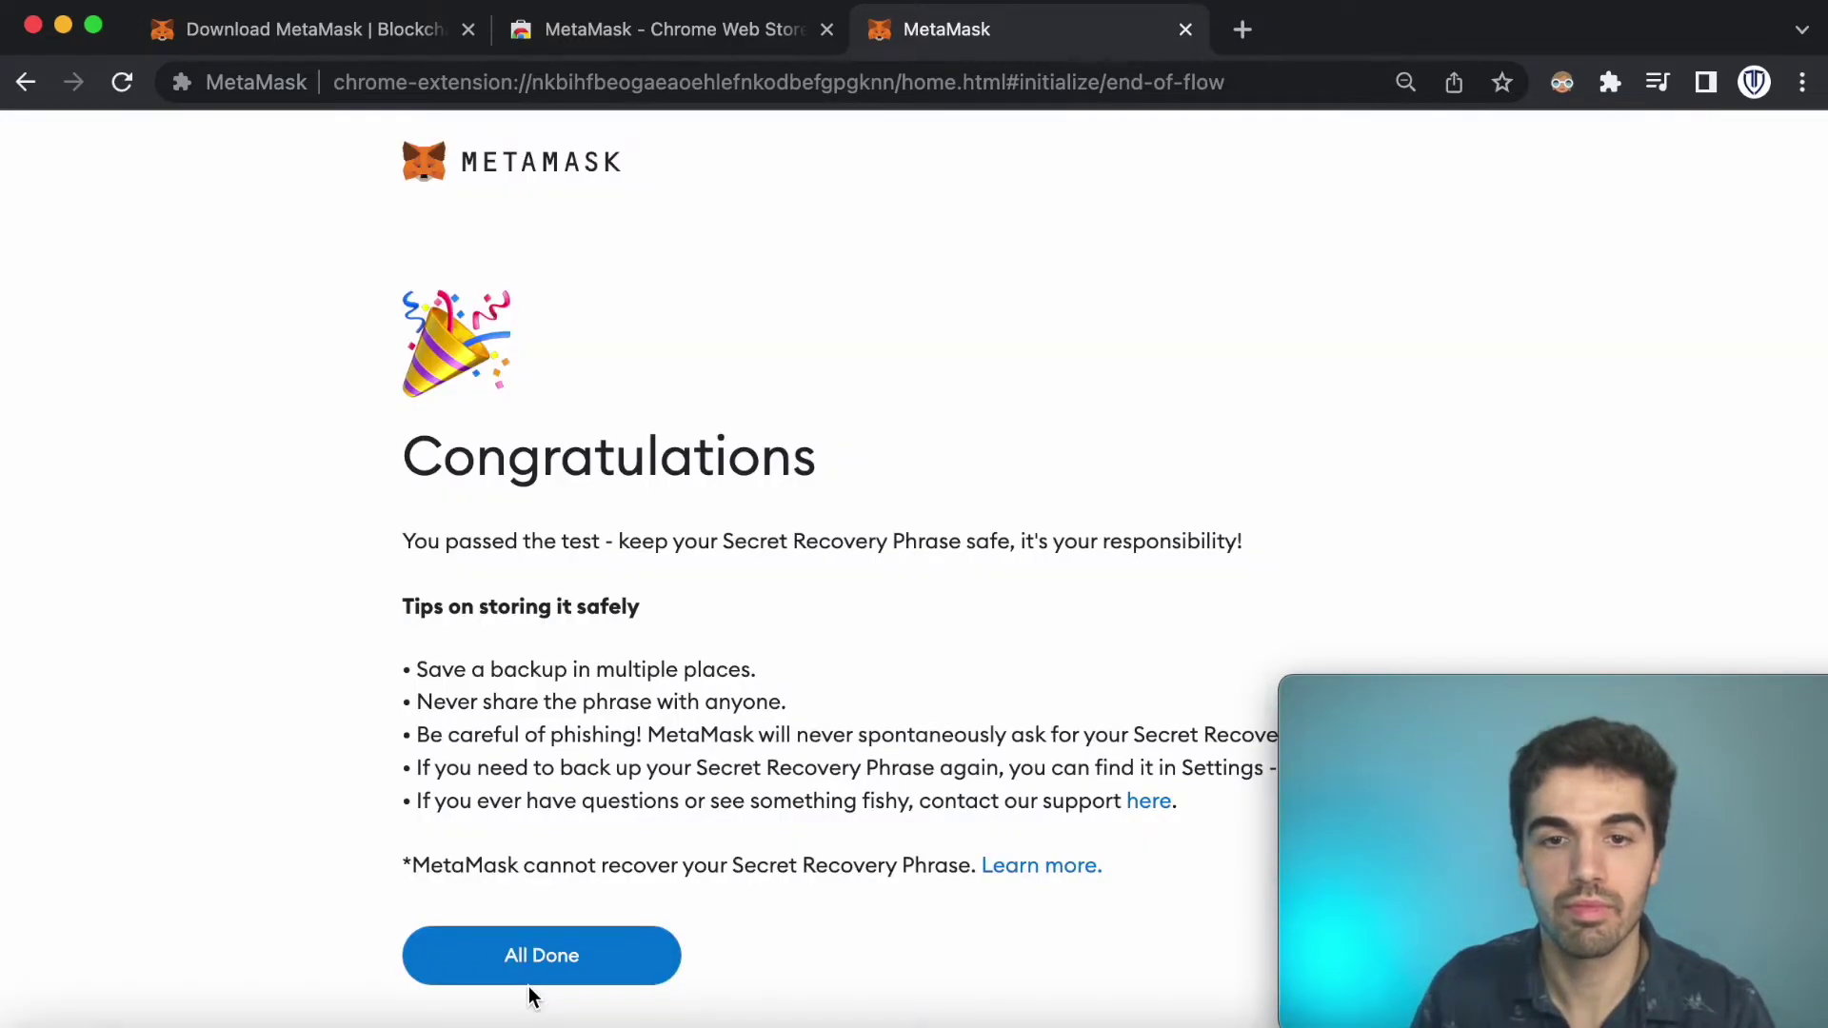
# Step: Finish setup, close the What's new notice, and view the account list showing only Account 1
pyautogui.click(529, 973)
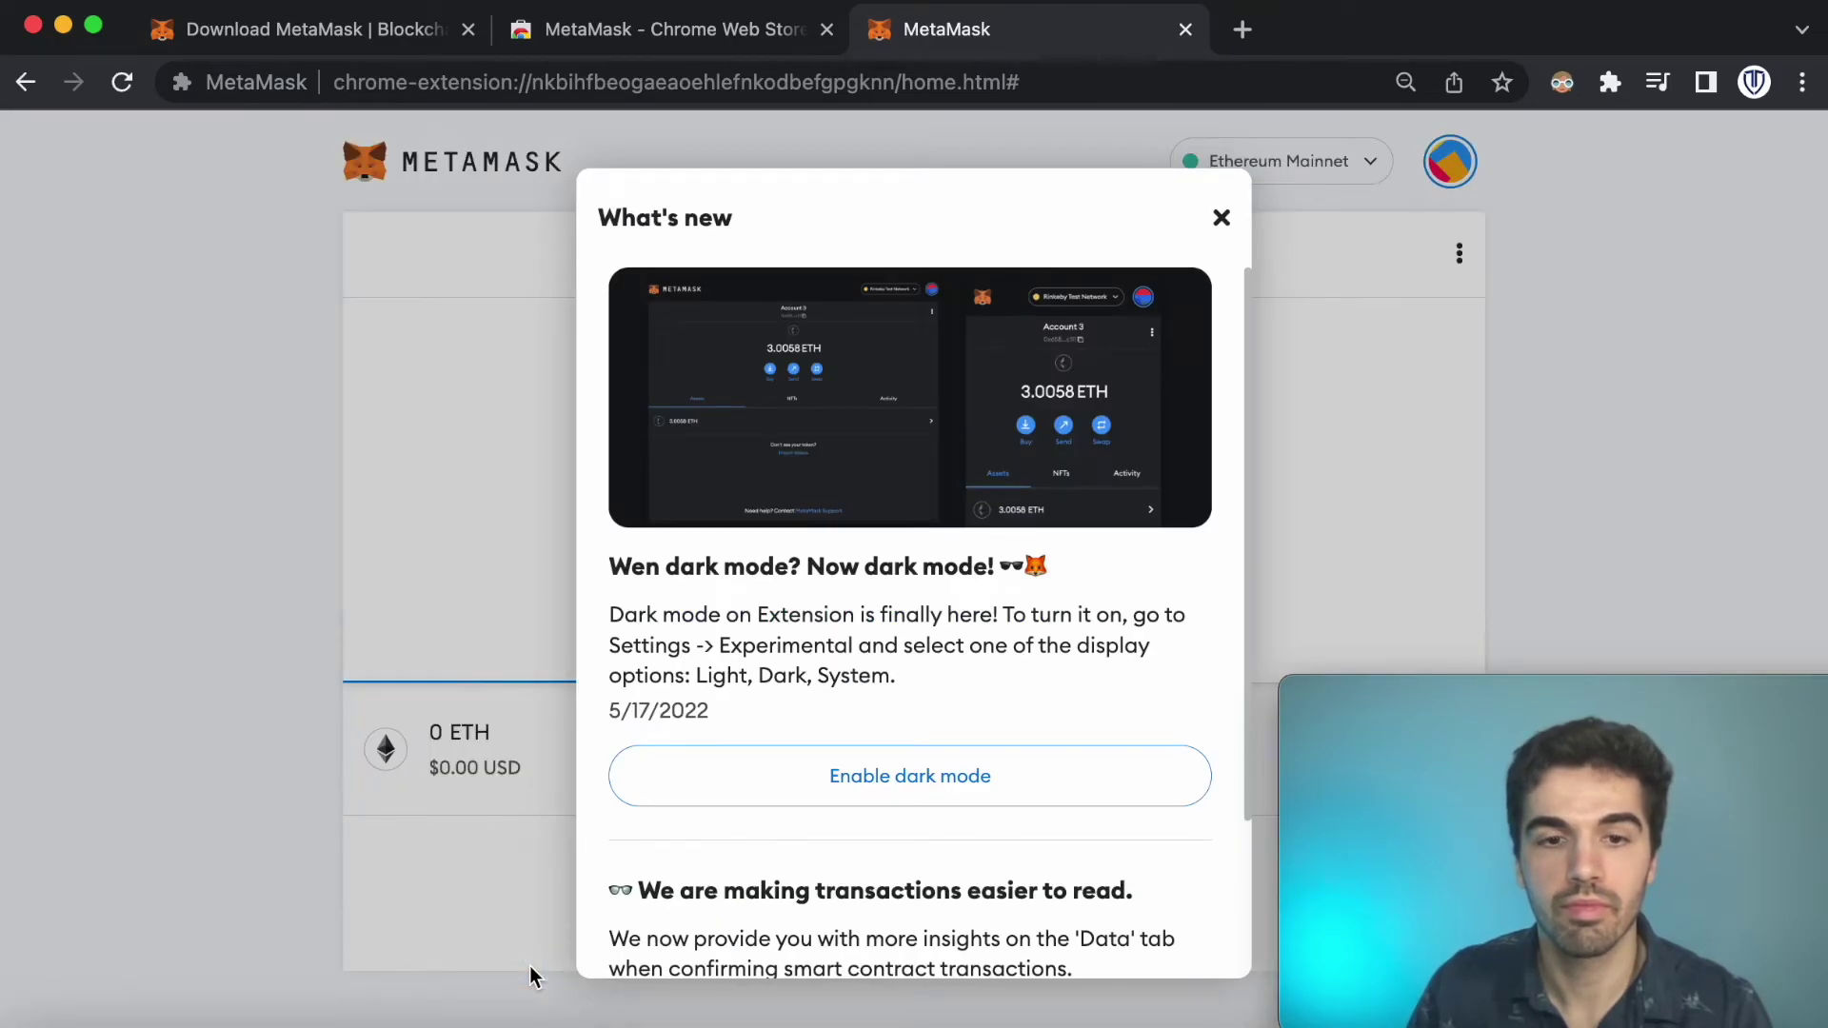
pyautogui.click(1222, 217)
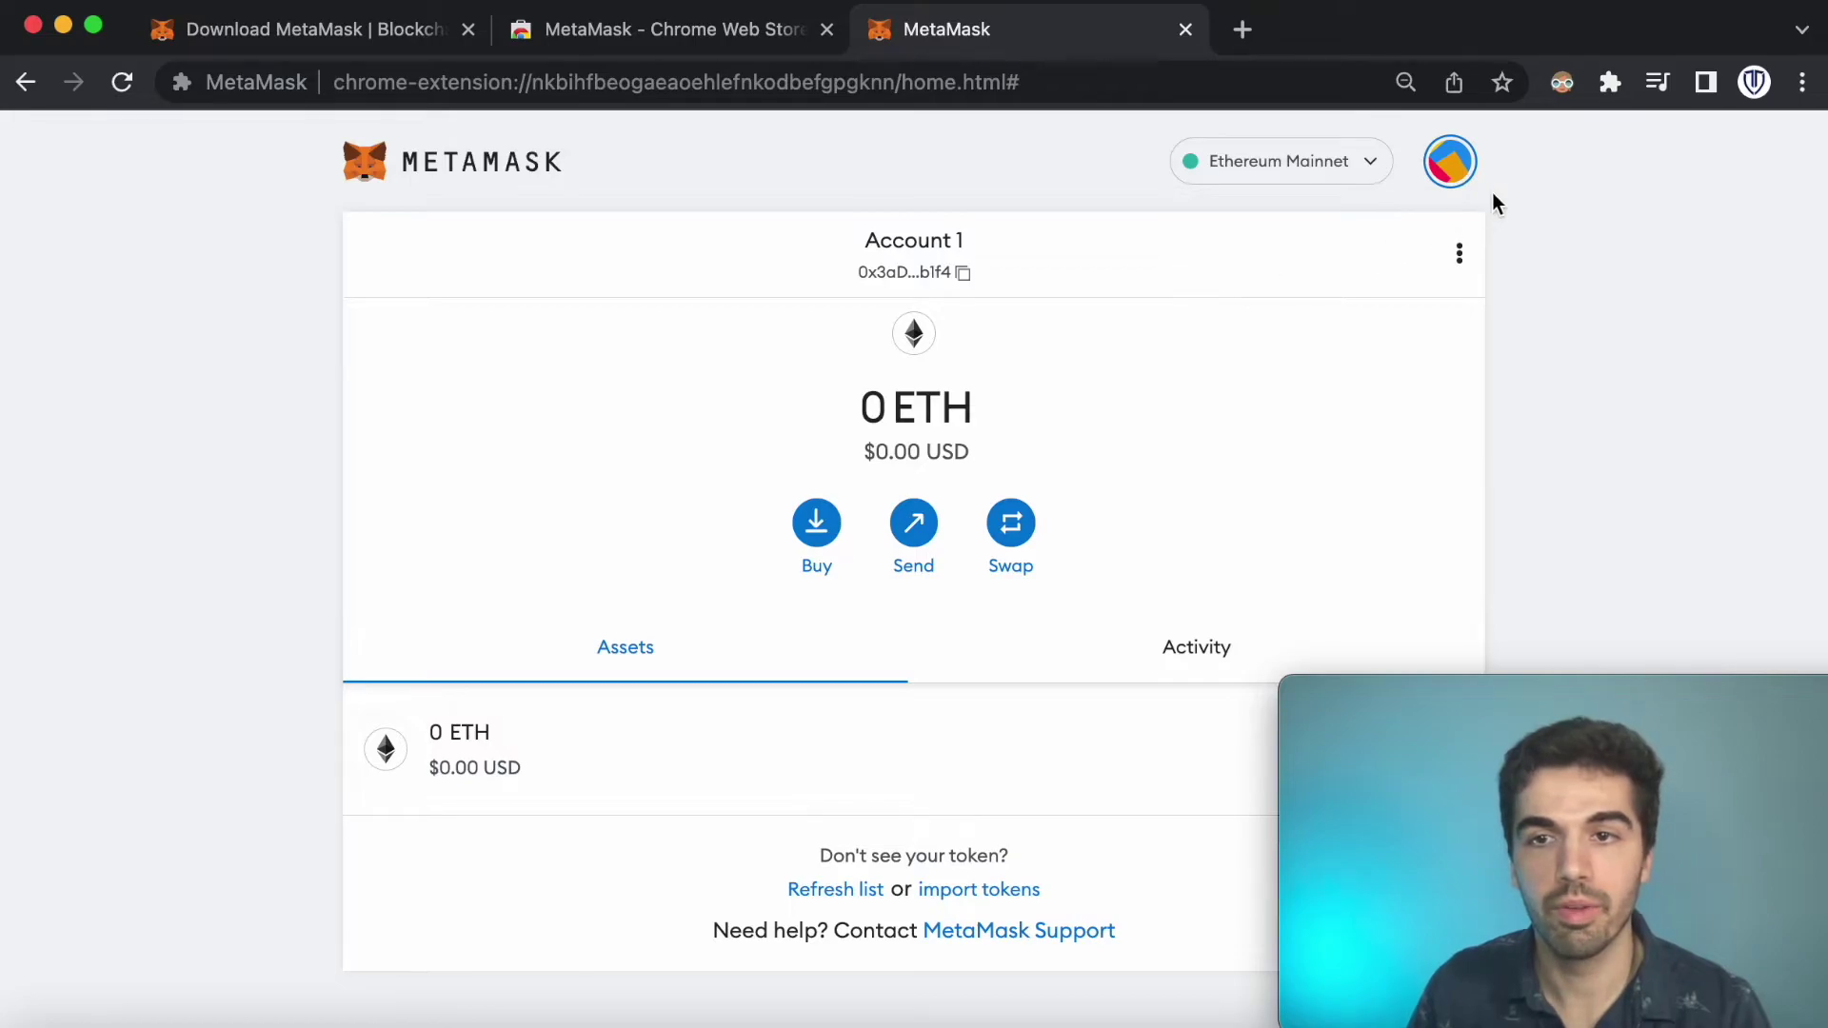
pyautogui.click(1450, 166)
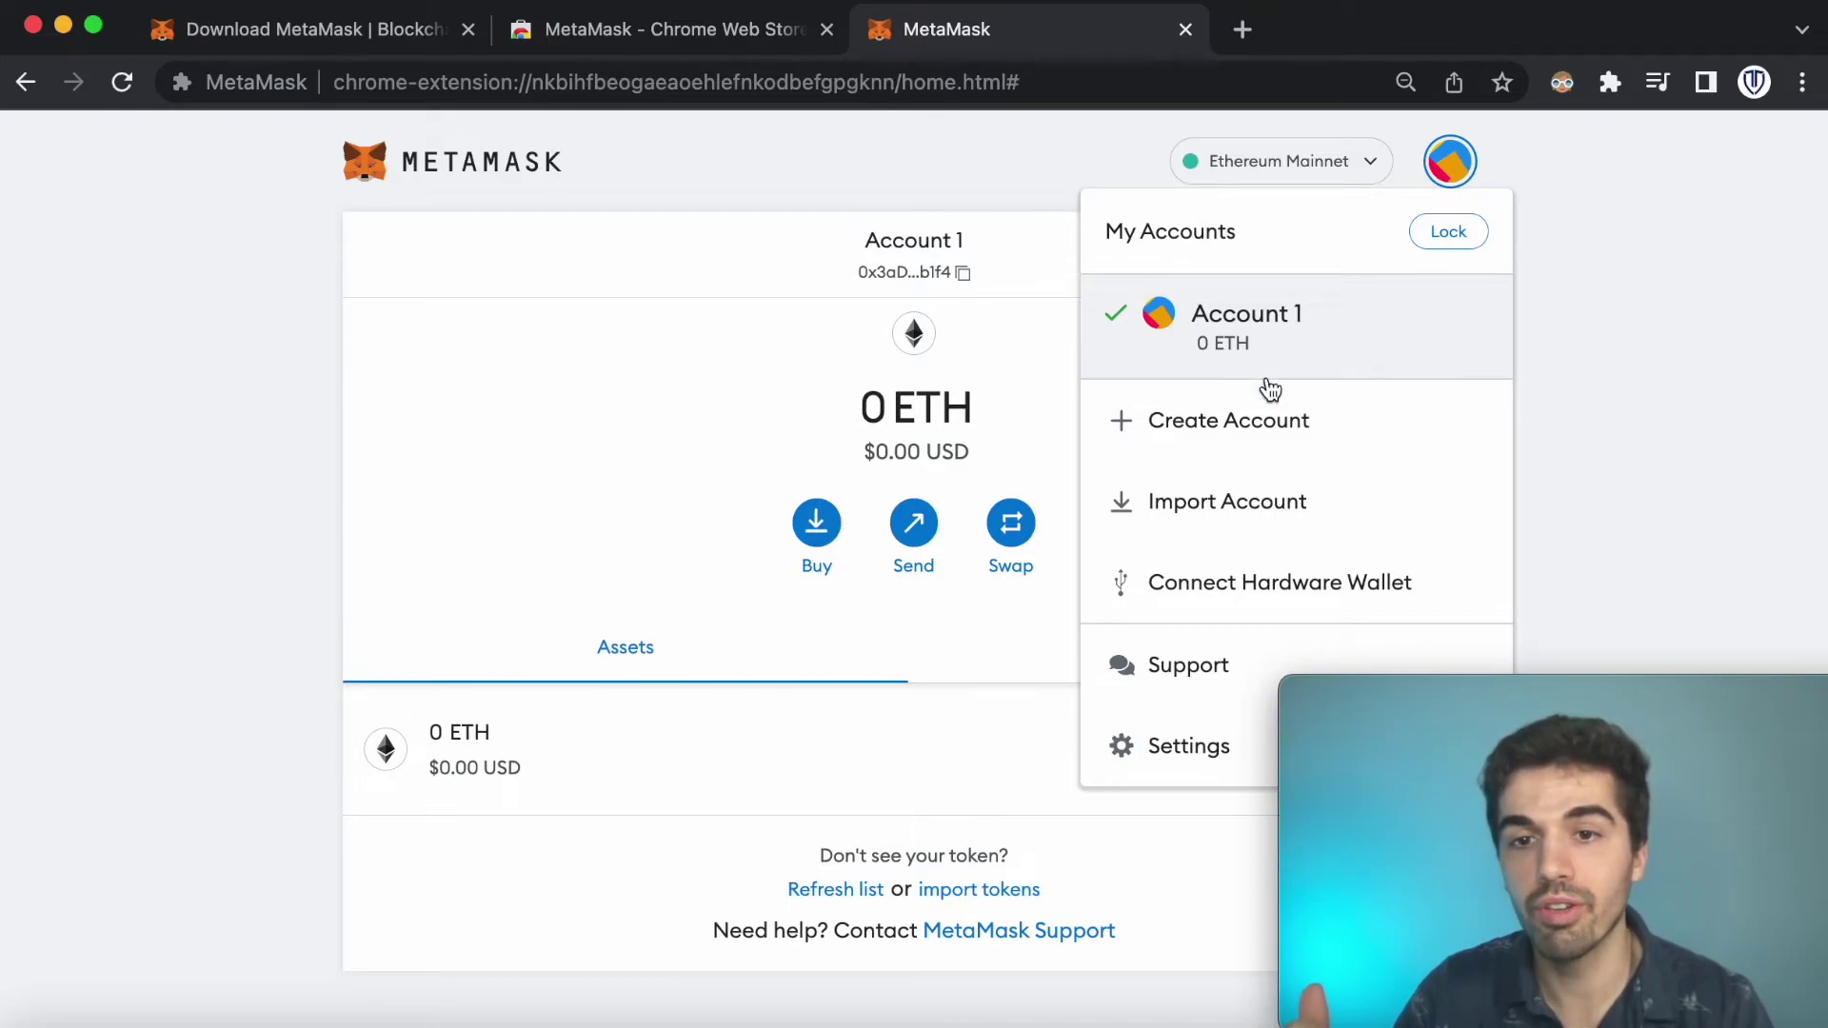
# Step: Add Account 2 and then Account 3 to the restored wallet
pyautogui.click(1262, 436)
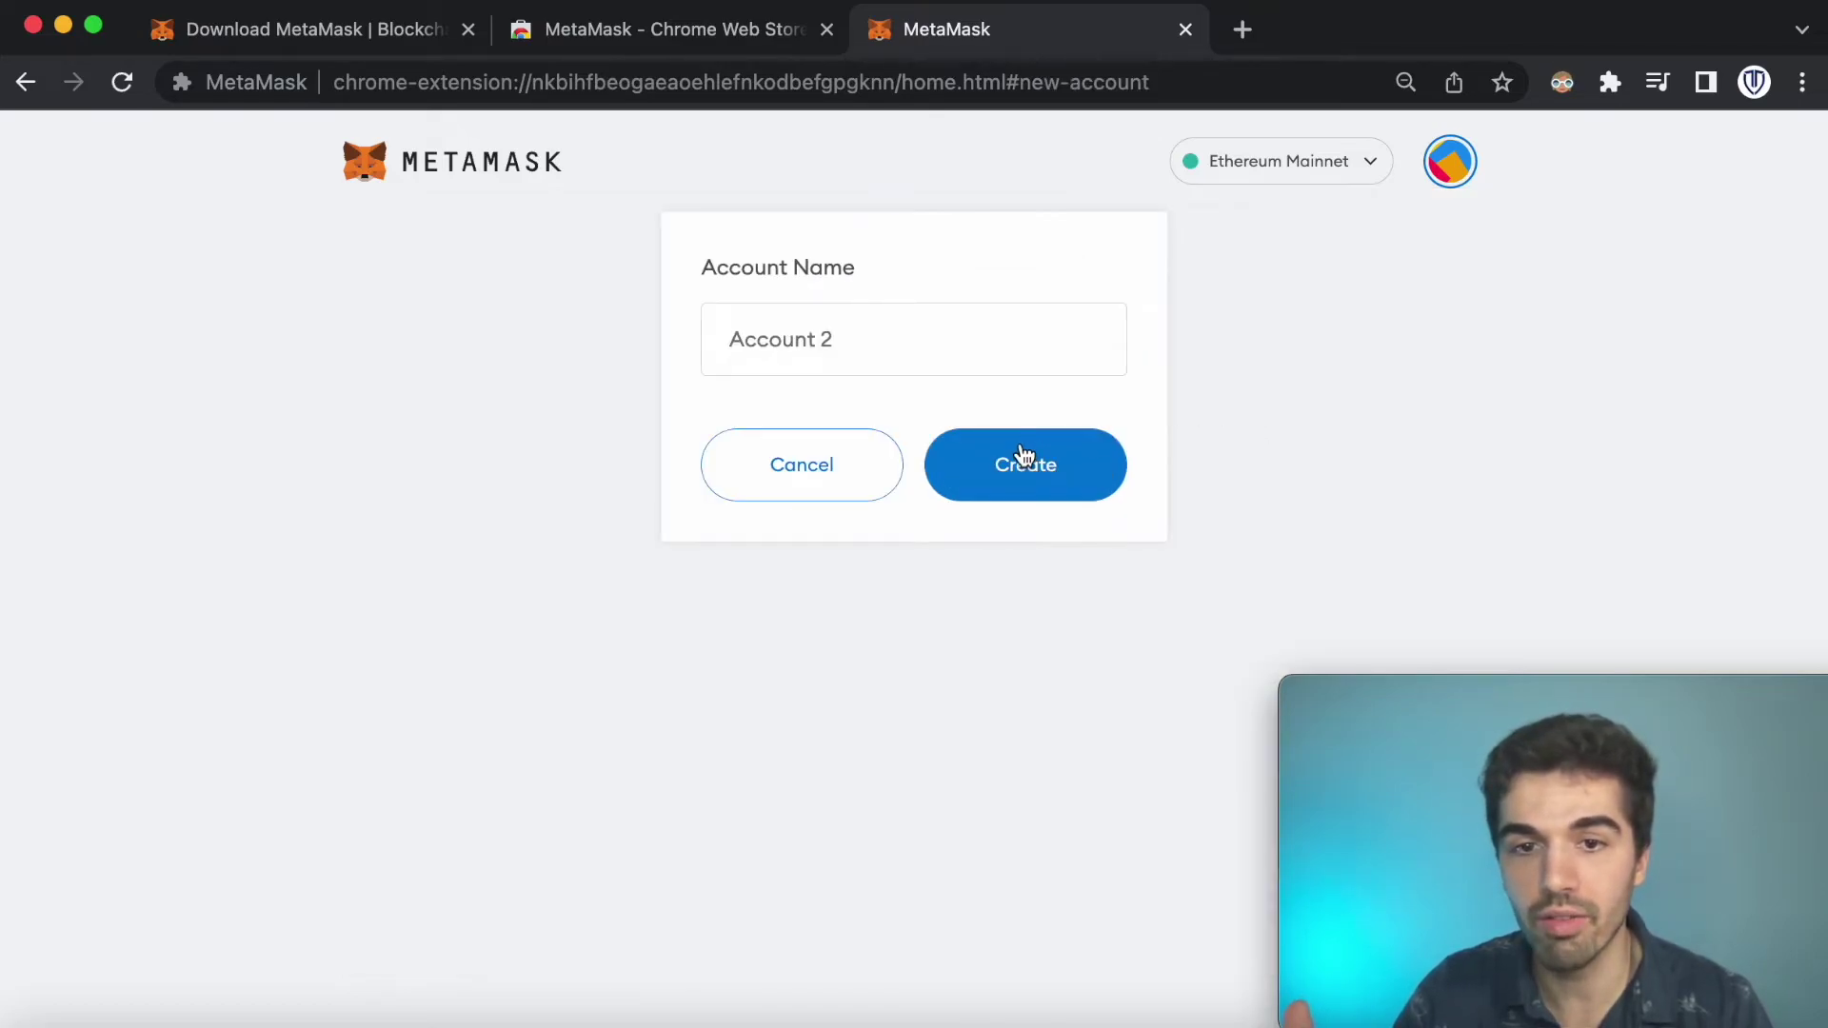
pyautogui.click(1022, 470)
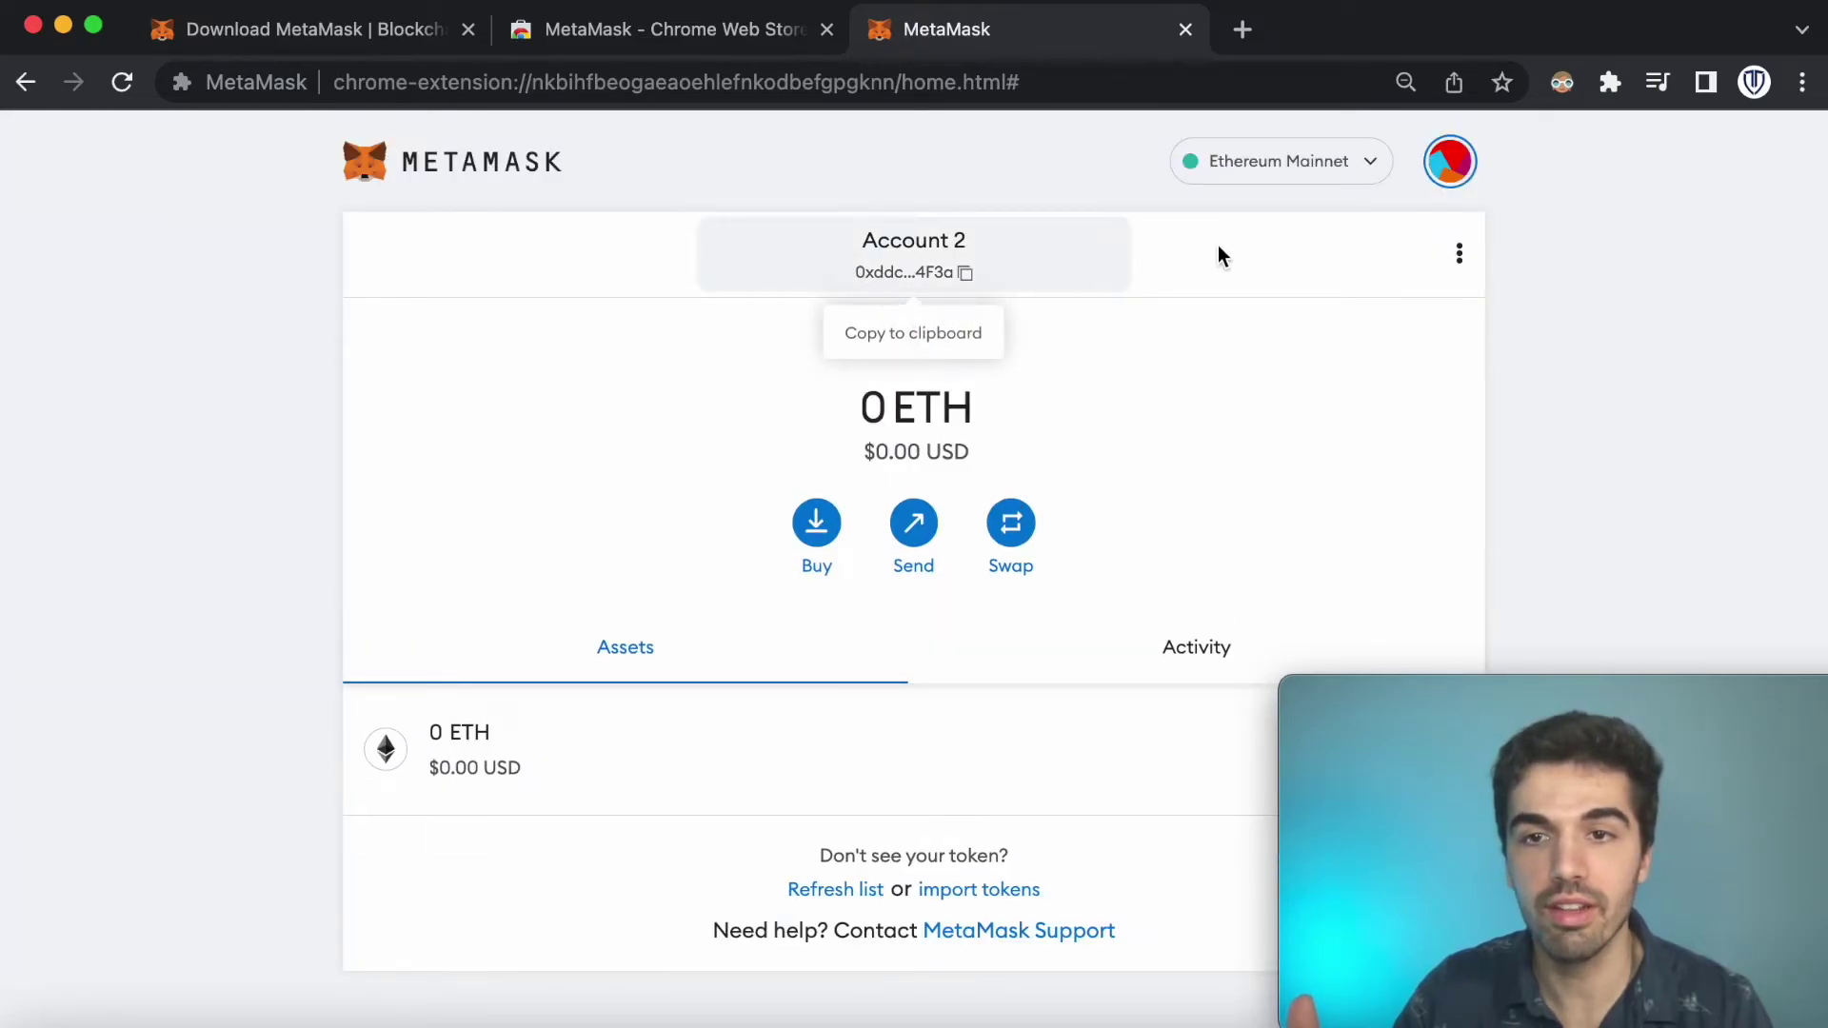
pyautogui.click(1457, 167)
pyautogui.click(1235, 525)
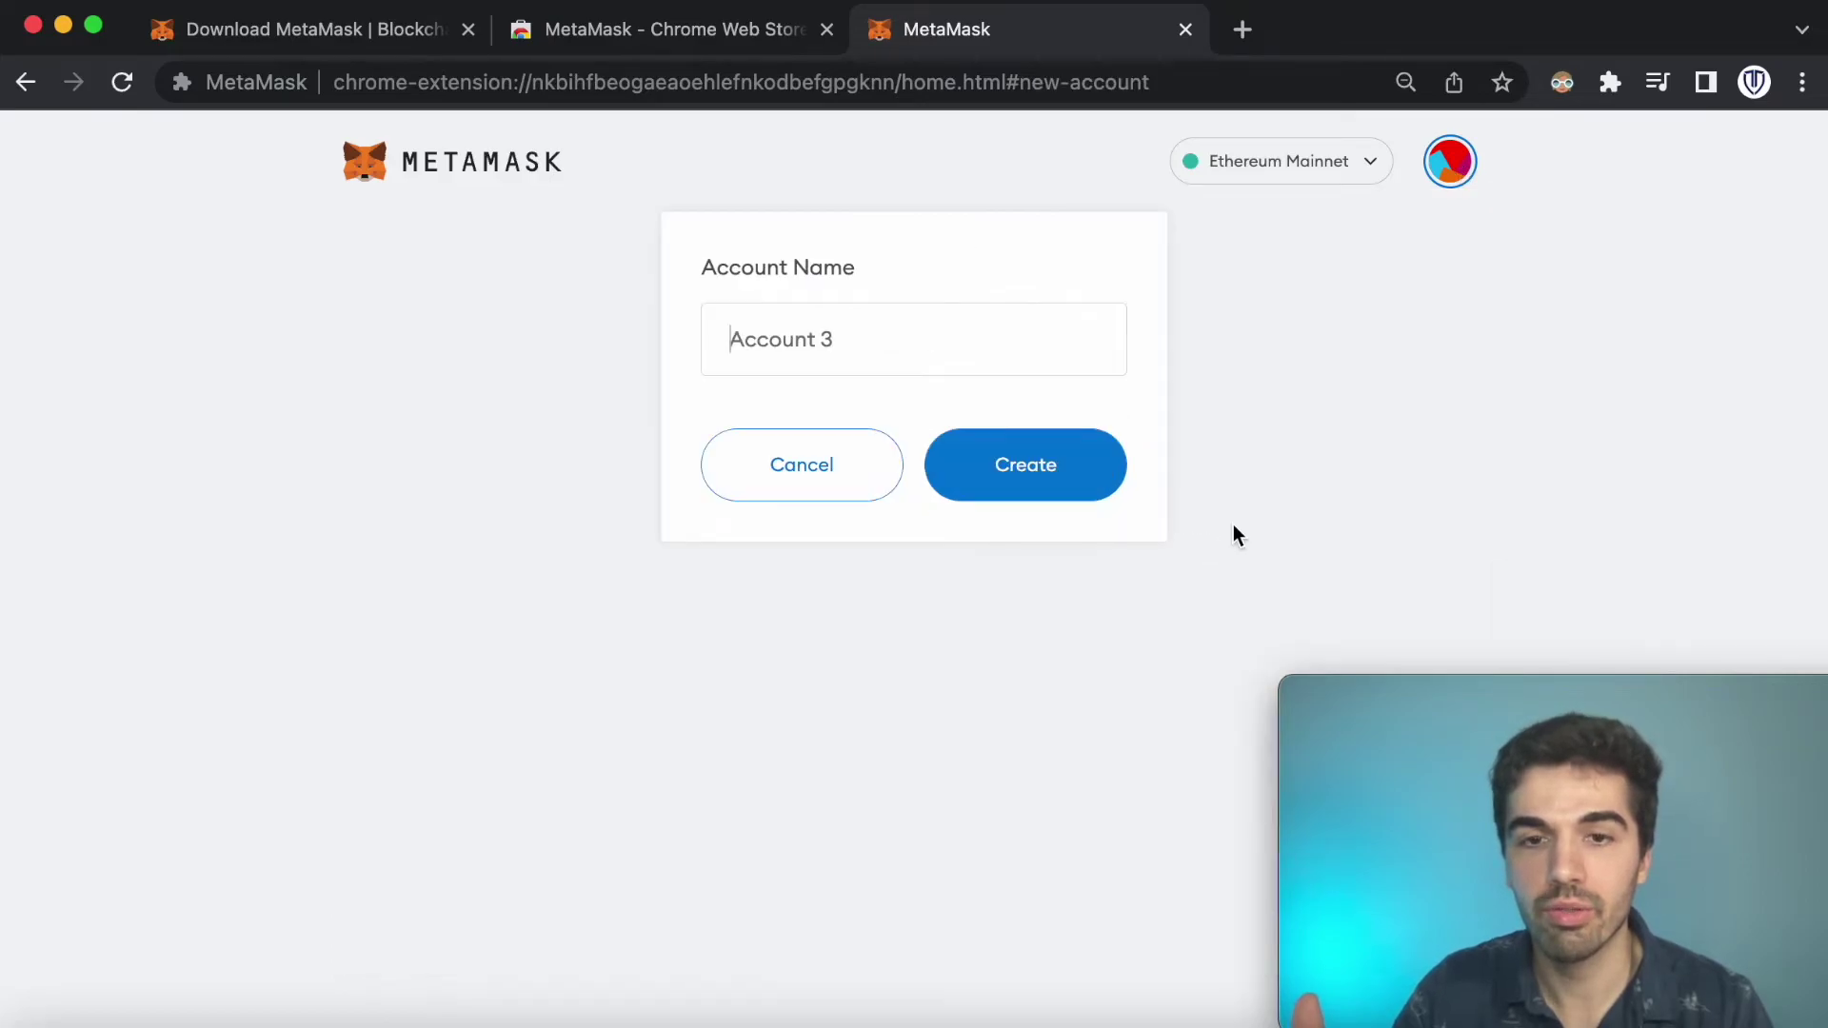
pyautogui.click(1023, 481)
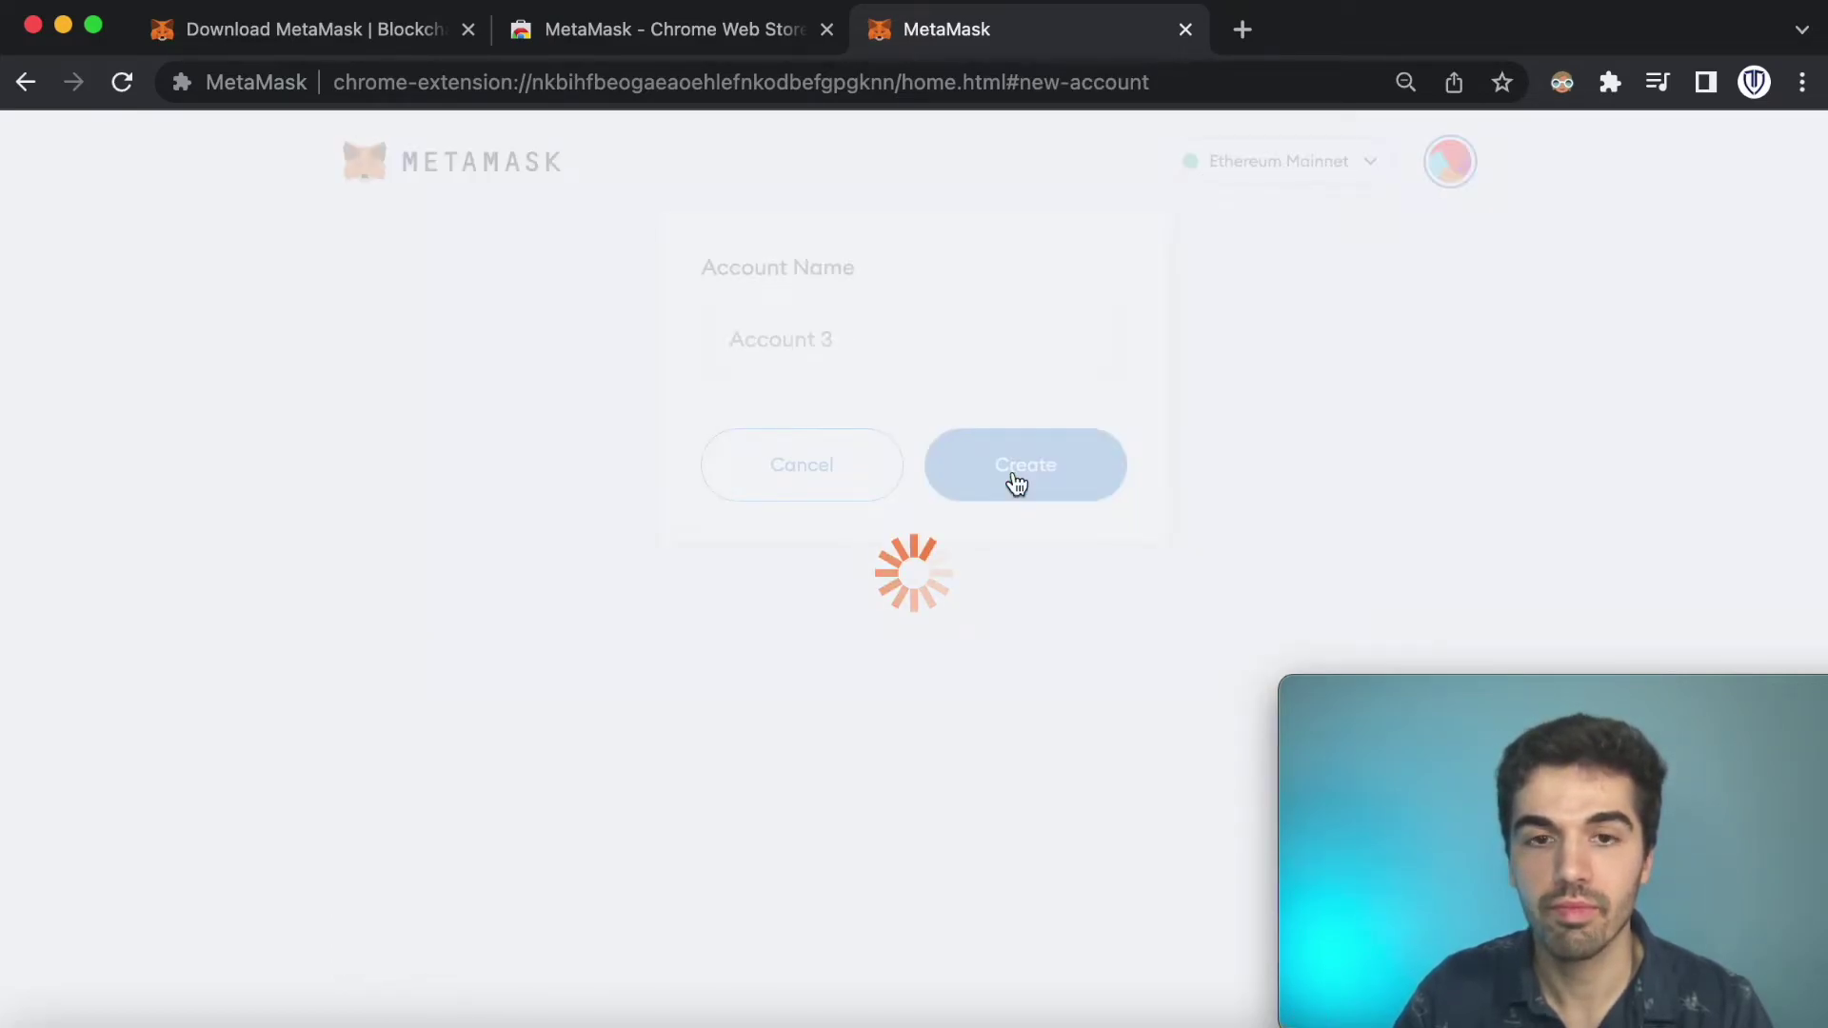